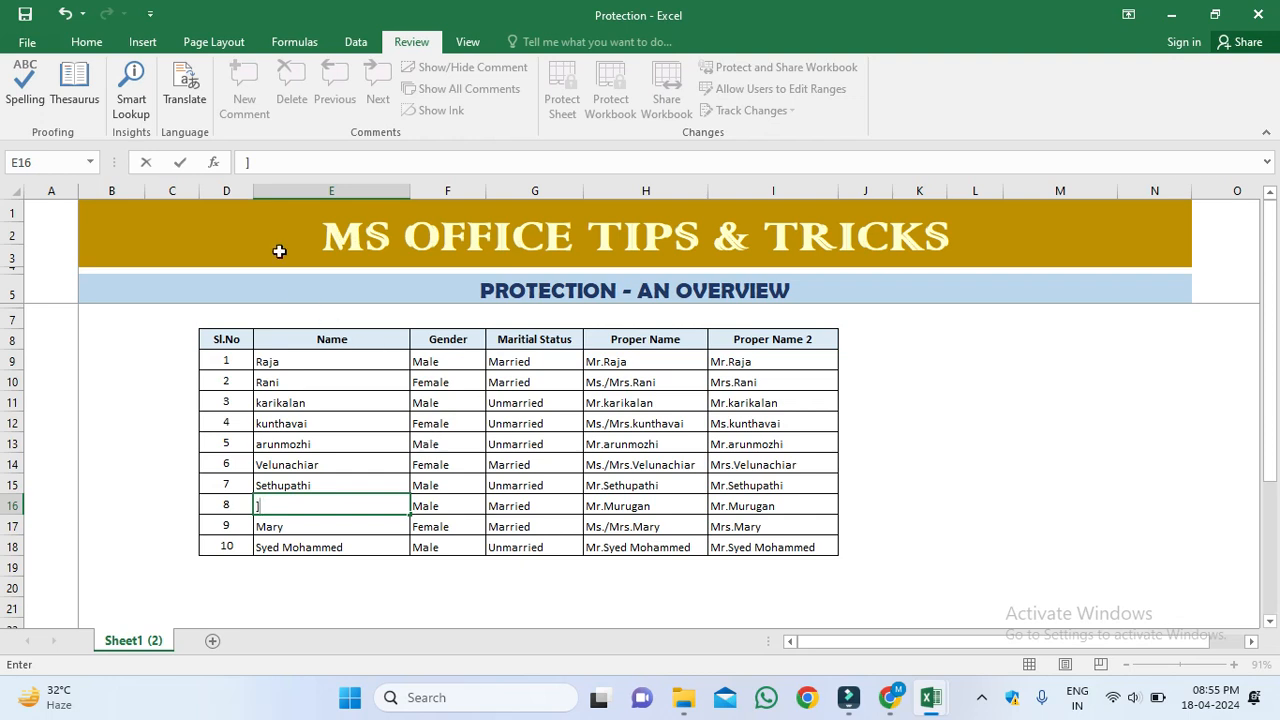
# Step: Switch to the Home ribbon commands for the employee table on Sheet1 (2)
pyautogui.click(85, 42)
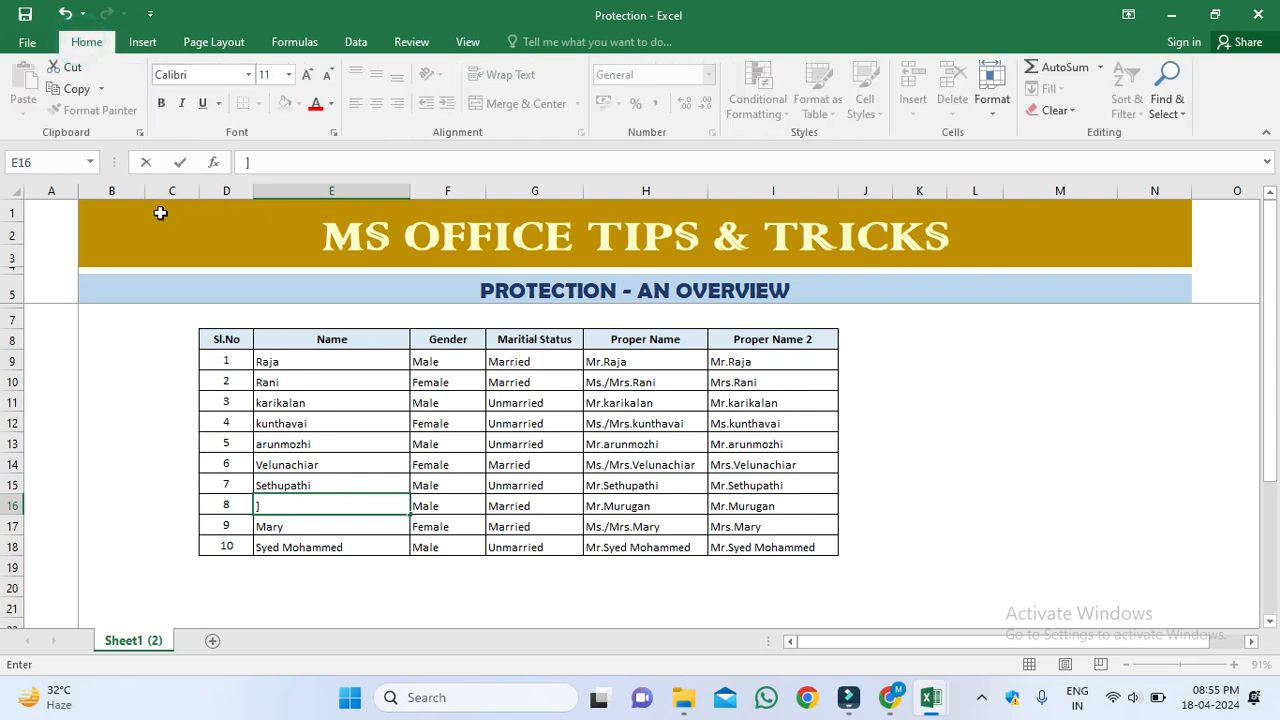
# Step: Cancel the stray E16 entry, then protect the sheet without a password and unprotect it again
pyautogui.click(414, 43)
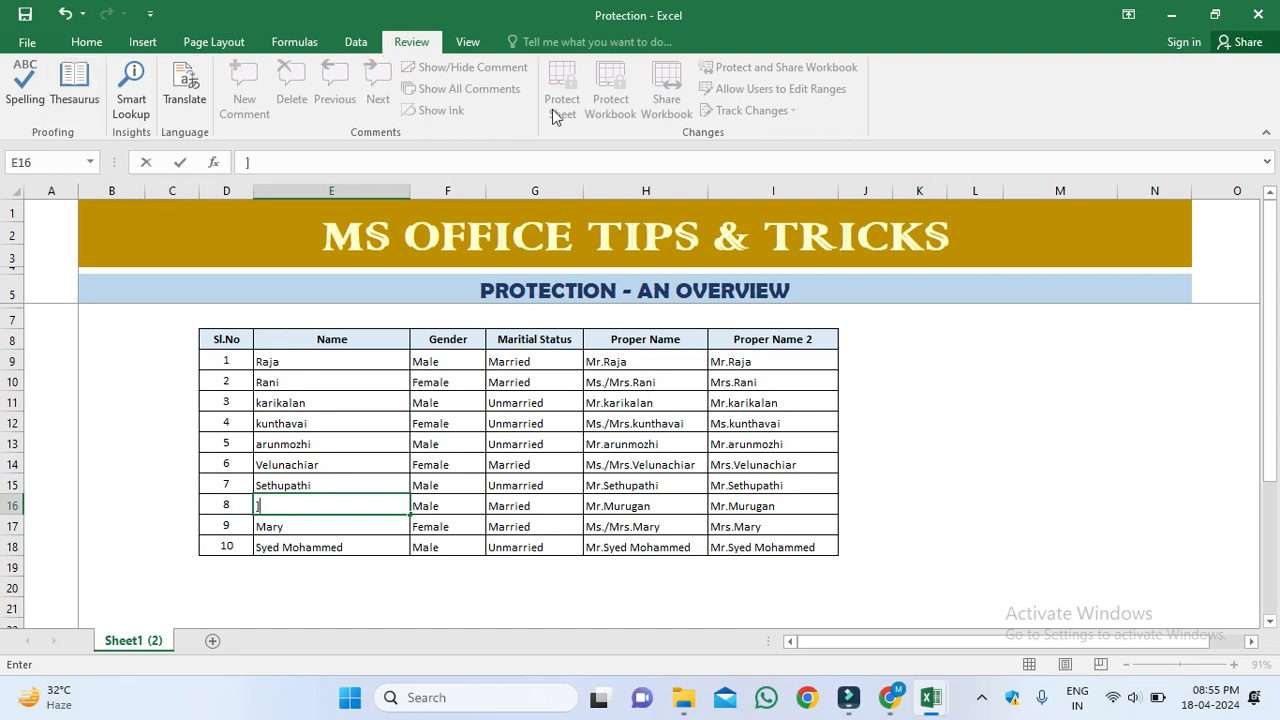
pyautogui.press('Escape')
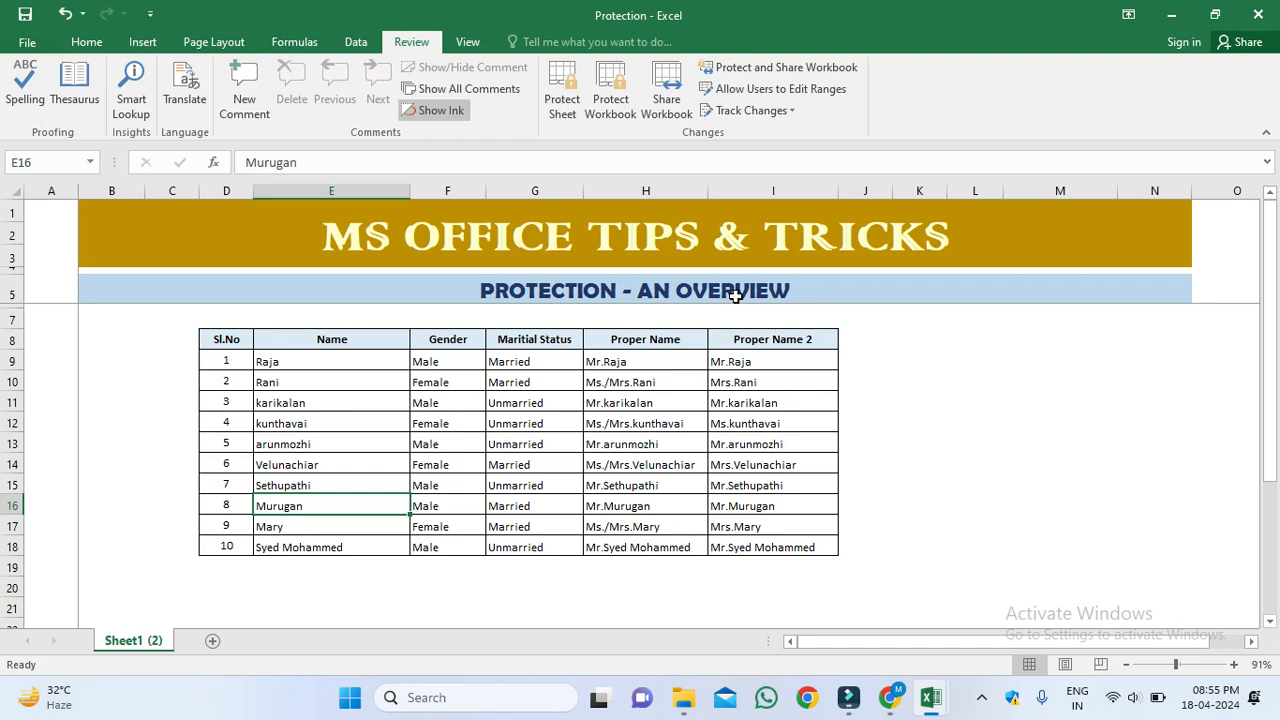
pyautogui.click(561, 93)
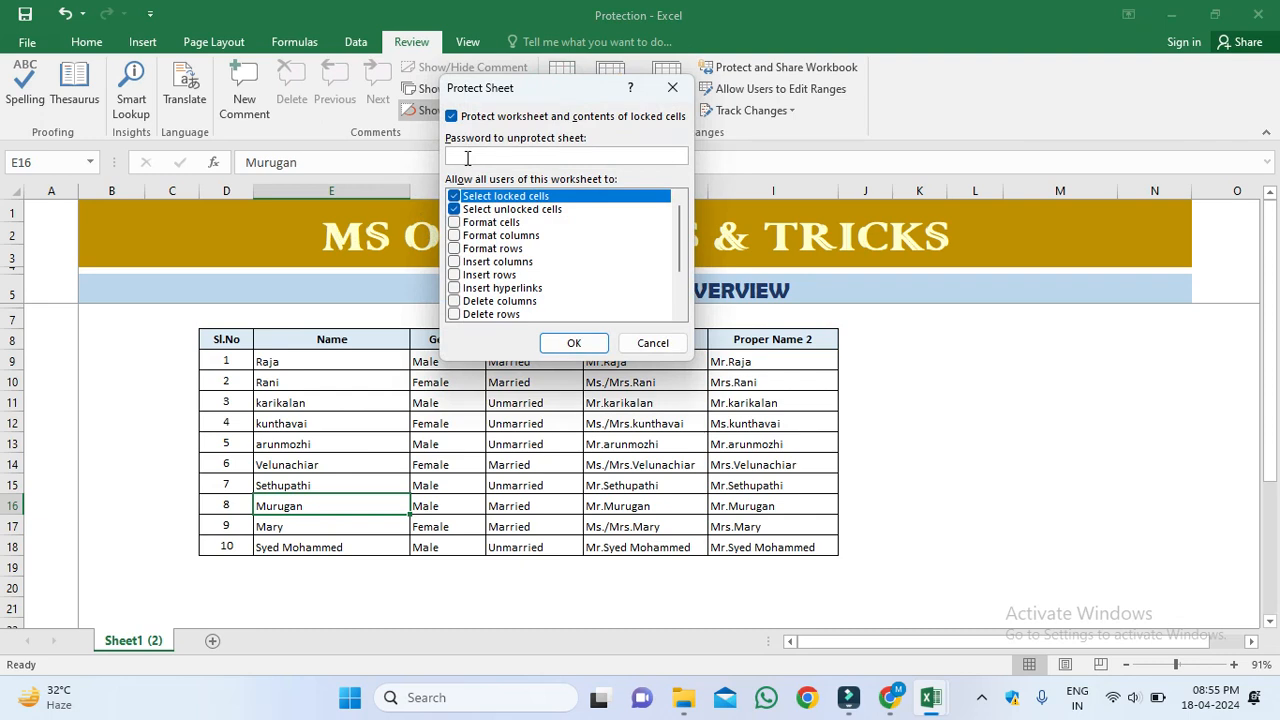
pyautogui.click(586, 352)
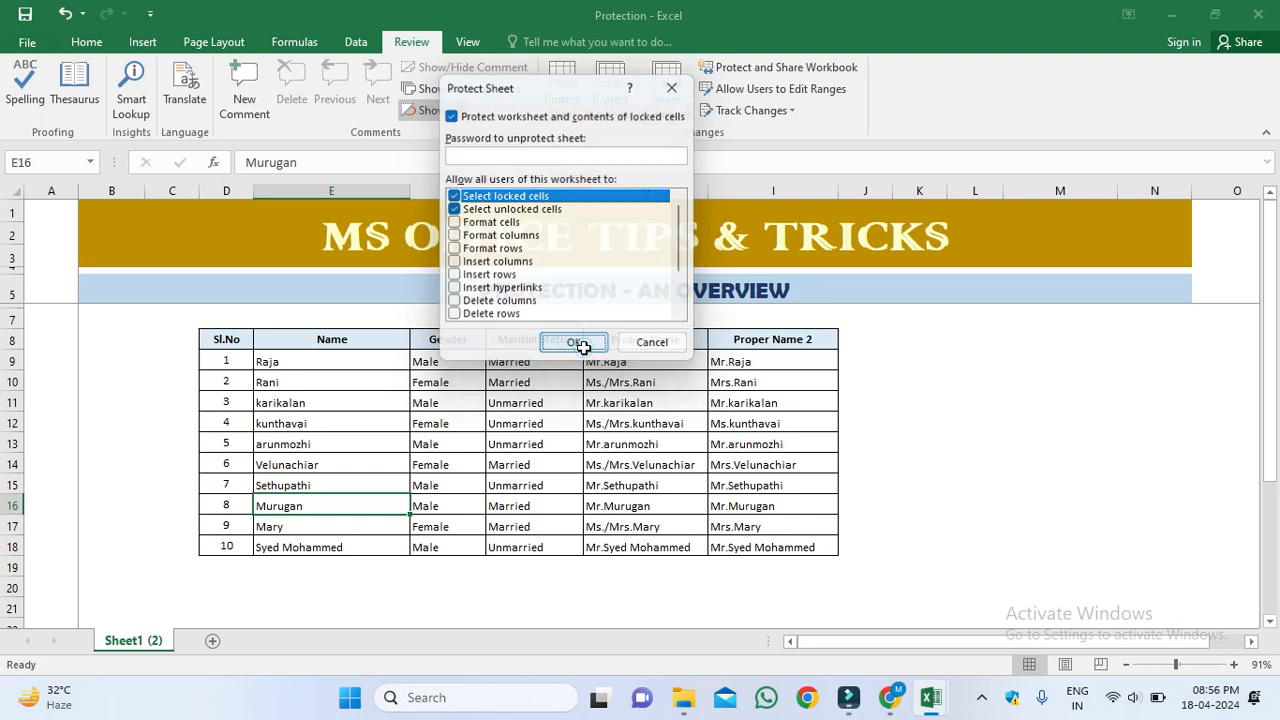
pyautogui.click(570, 100)
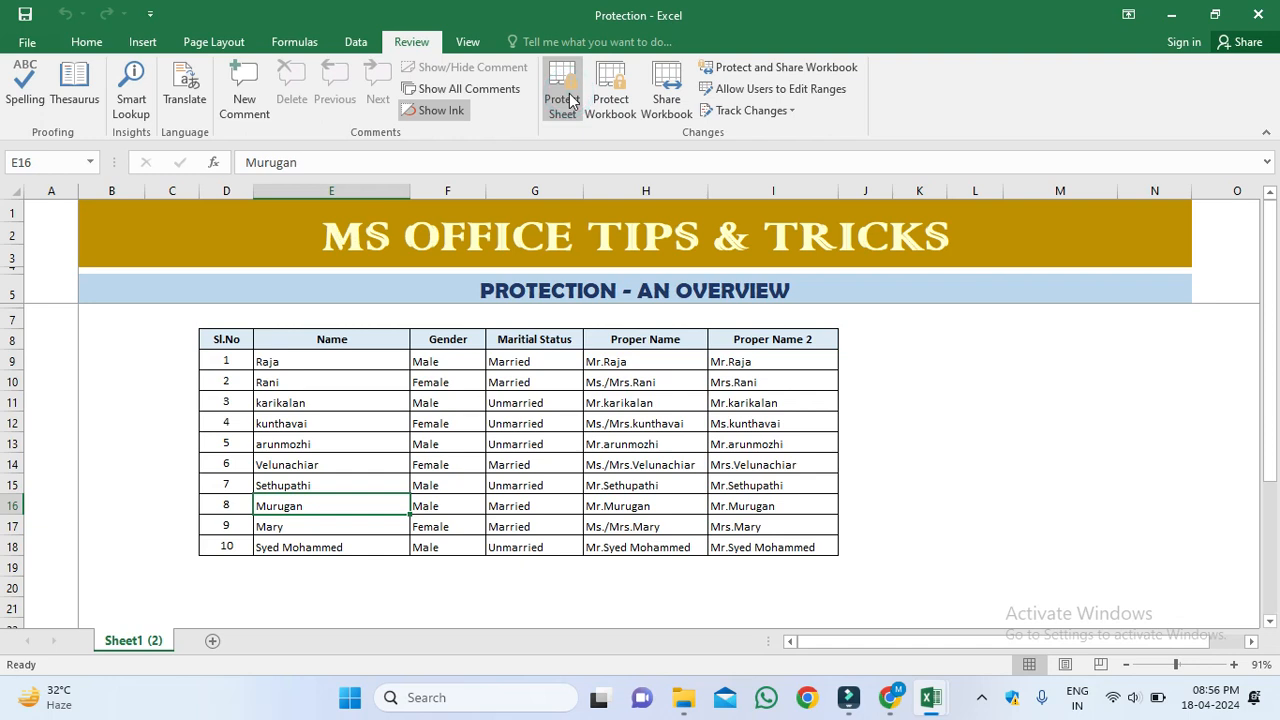
# Step: Protect Sheet1 (2) with a password, confirmed a second time
pyautogui.click(564, 100)
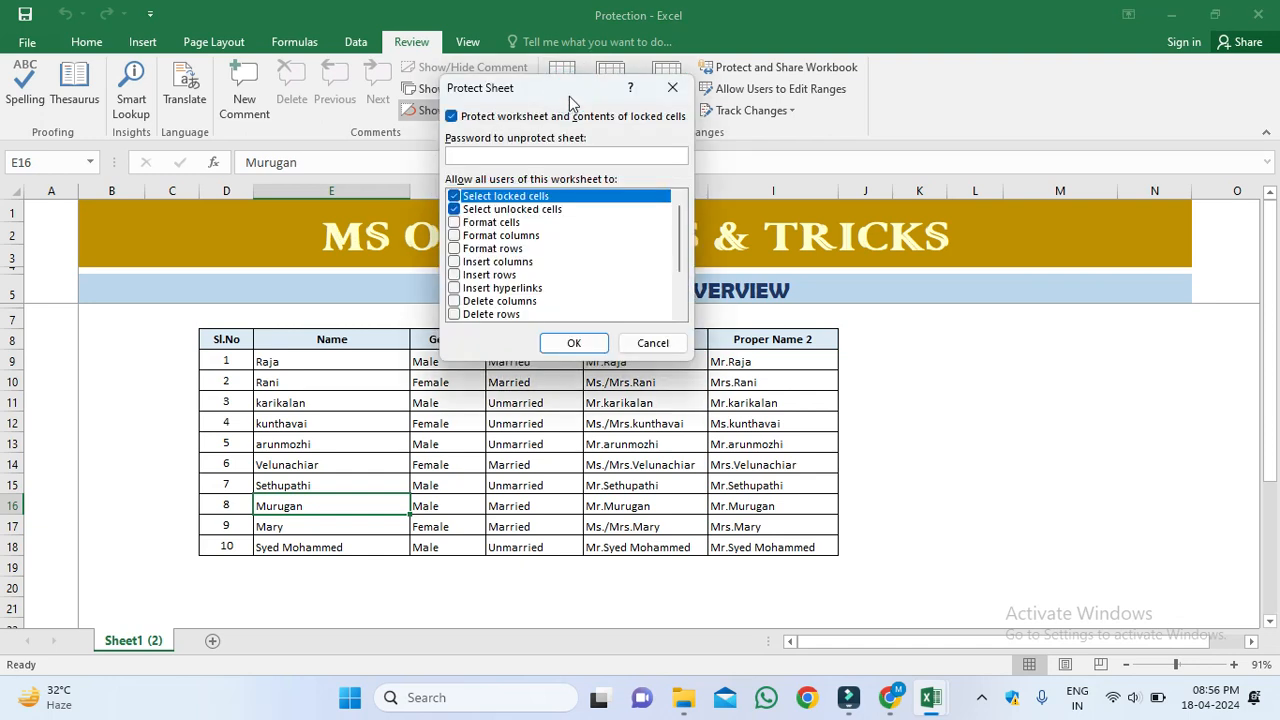
pyautogui.click(538, 157)
pyautogui.click(574, 343)
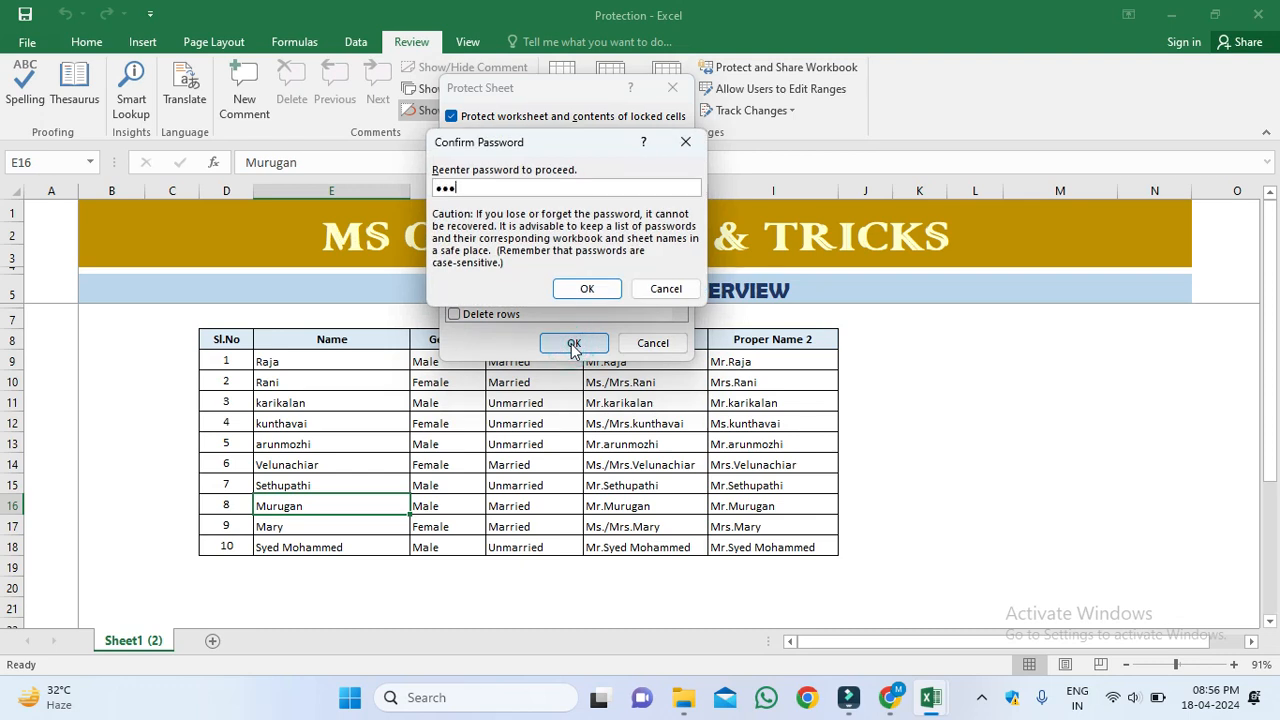
pyautogui.click(587, 288)
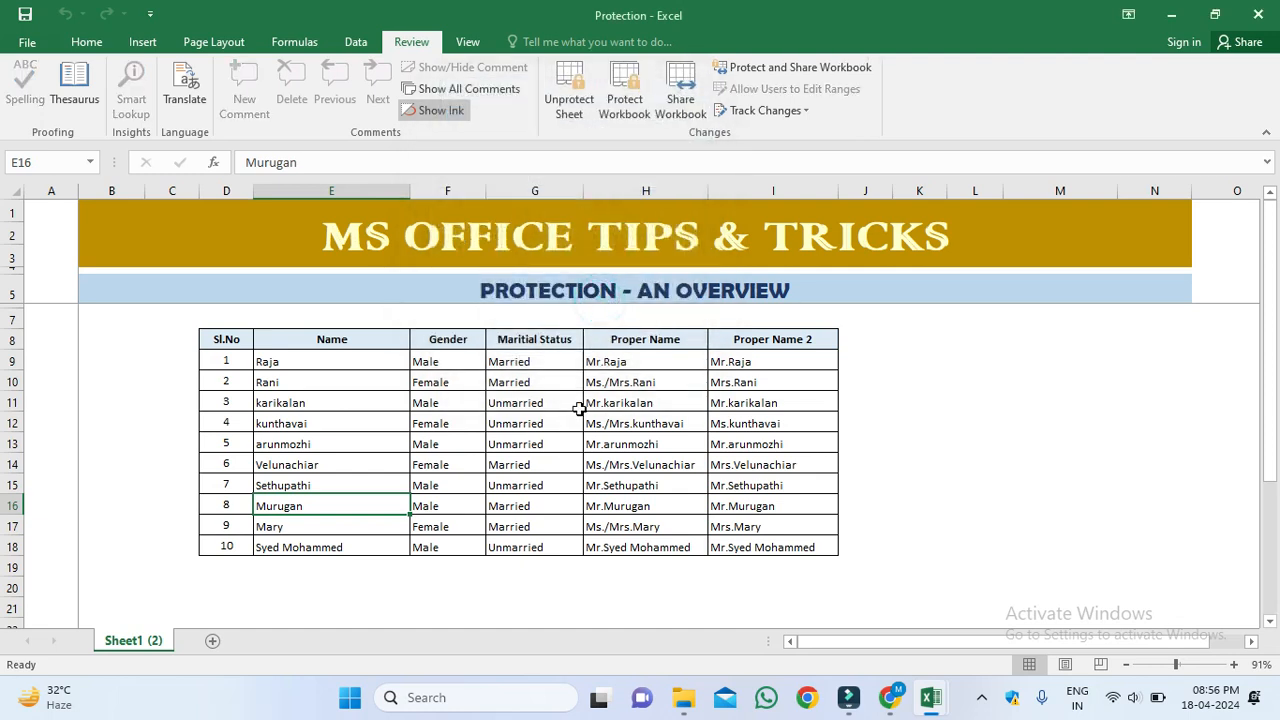
# Step: Try editing I13, G11 and H11 and dismiss each protected-sheet warning
pyautogui.click(986, 449)
pyautogui.click(737, 449)
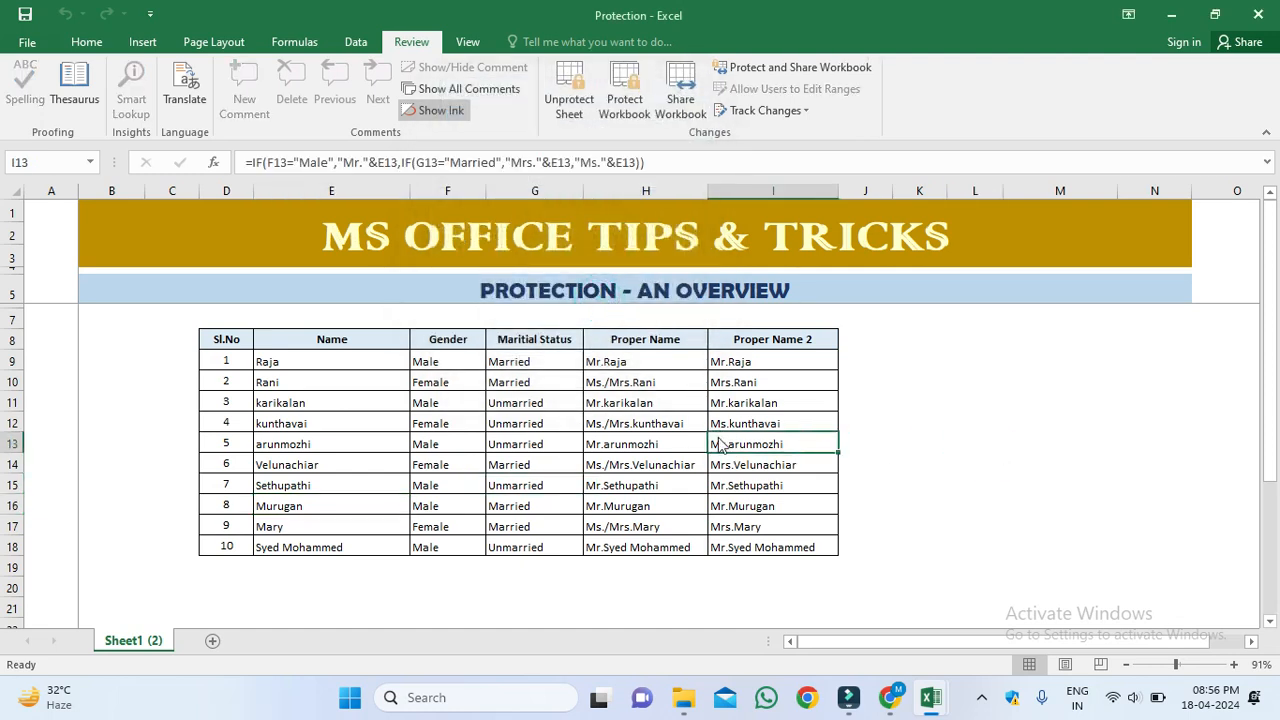
pyautogui.doubleClick(718, 445)
pyautogui.click(648, 398)
pyautogui.click(541, 403)
pyautogui.doubleClick(541, 403)
pyautogui.click(650, 398)
pyautogui.click(620, 403)
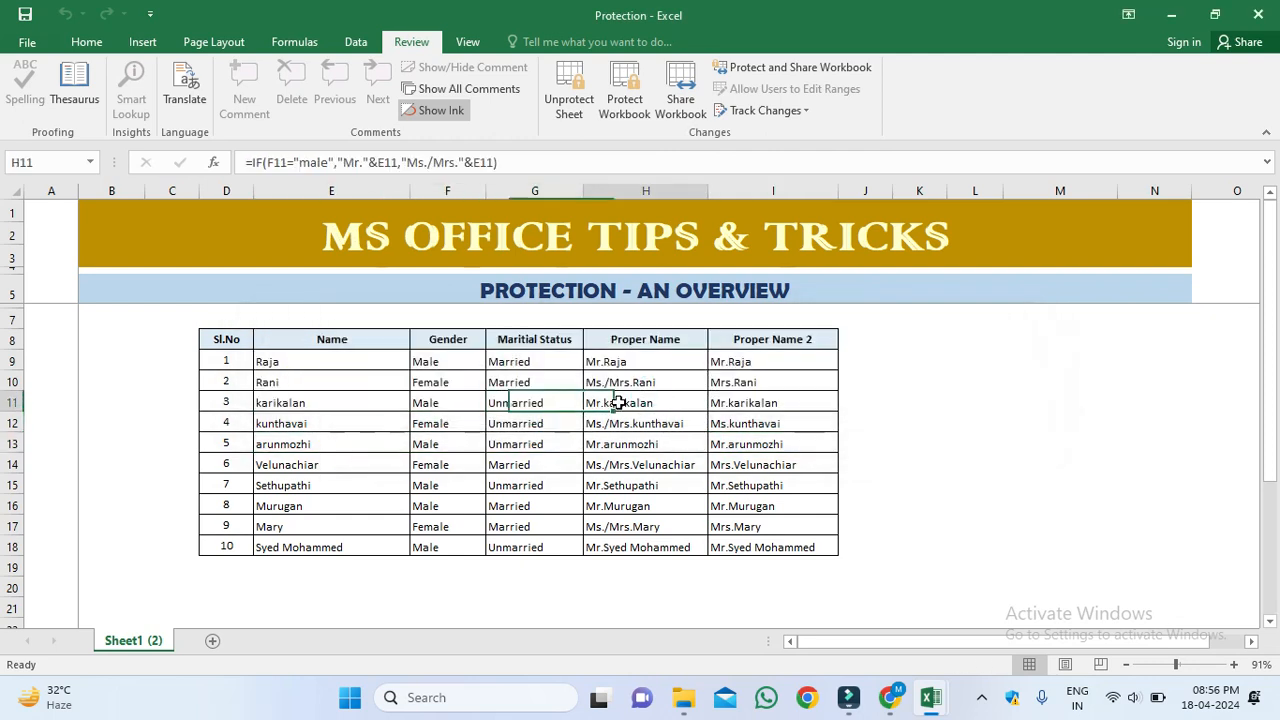
pyautogui.doubleClick(651, 403)
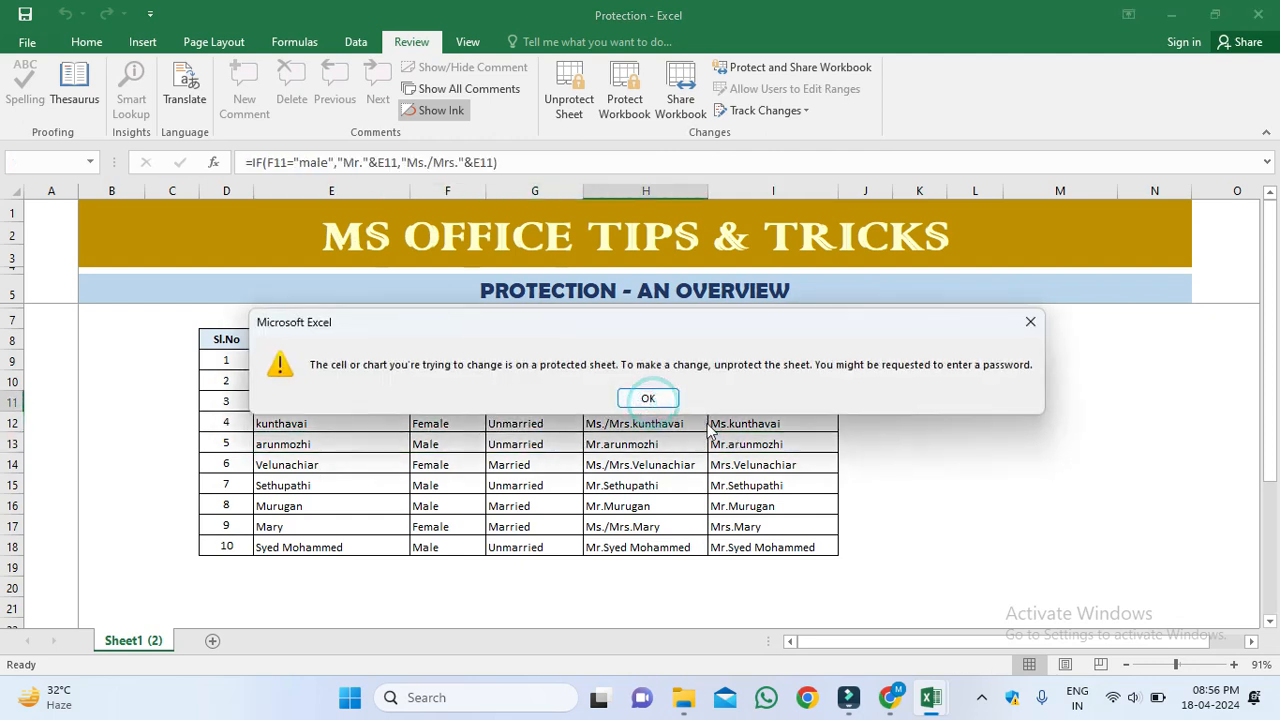
pyautogui.click(649, 398)
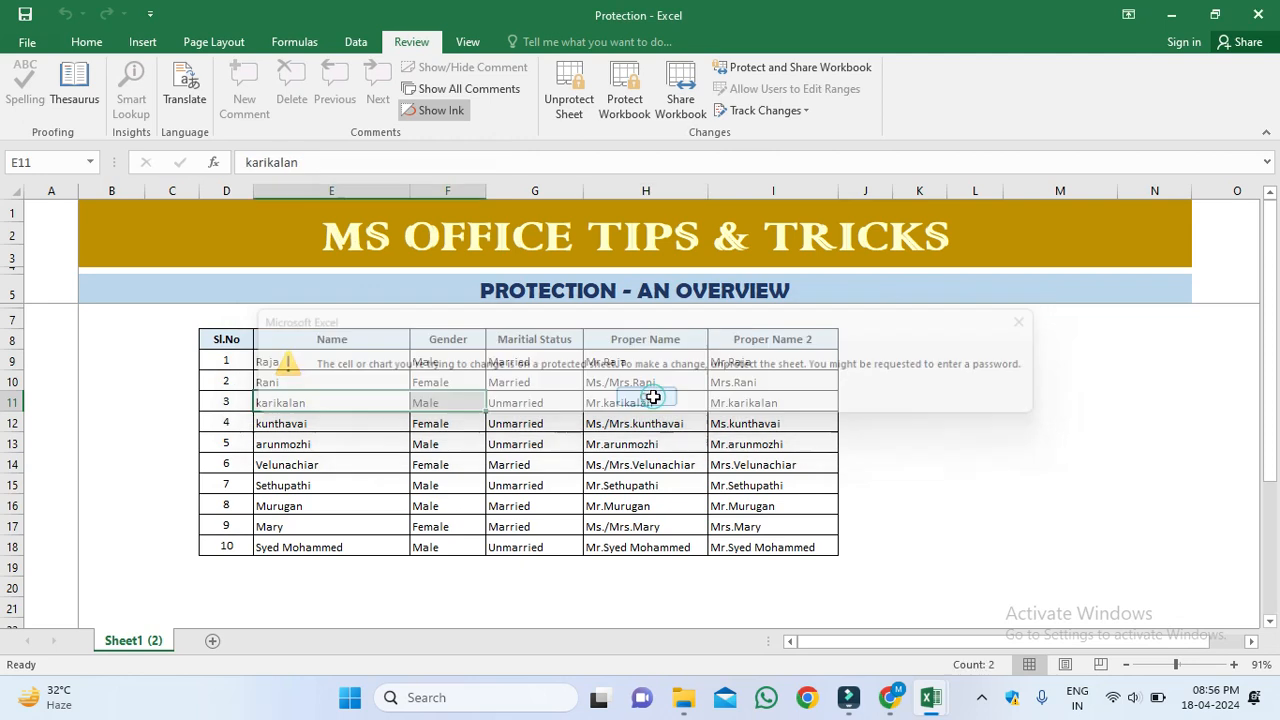
# Step: Unprotect the sheet by entering its password
pyautogui.click(573, 92)
pyautogui.write('1')
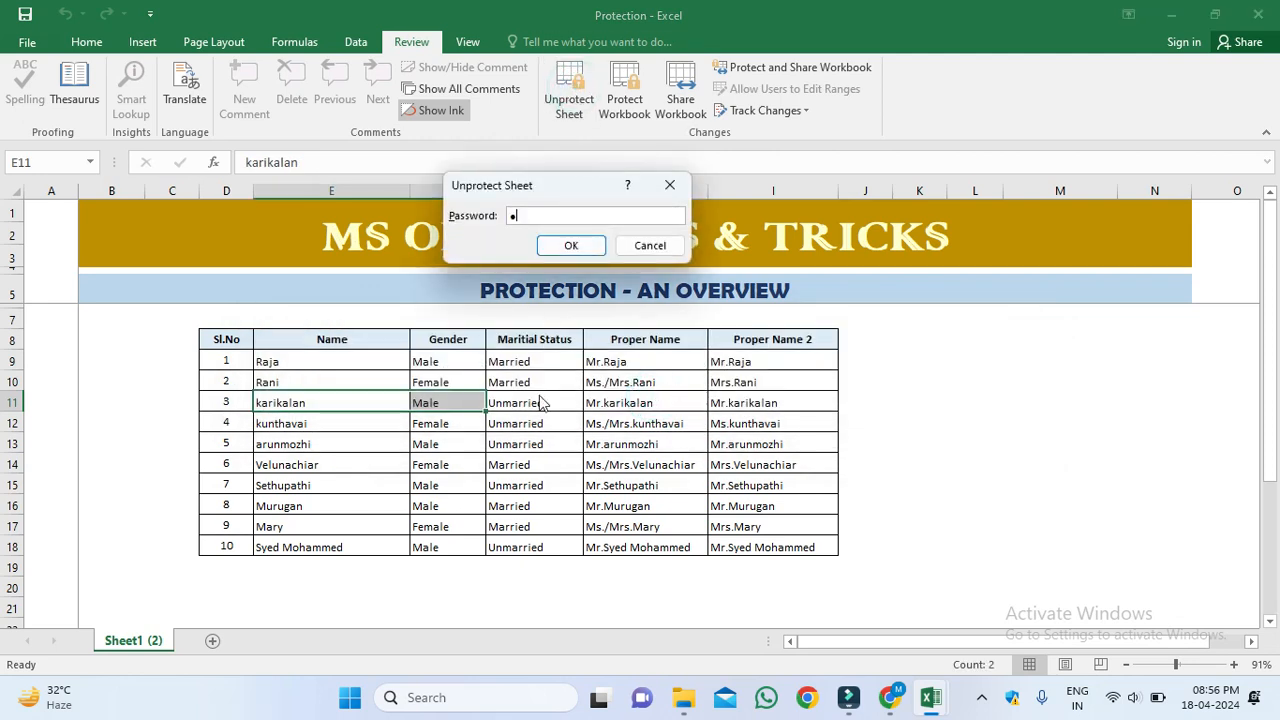
pyautogui.write('23')
pyautogui.click(578, 245)
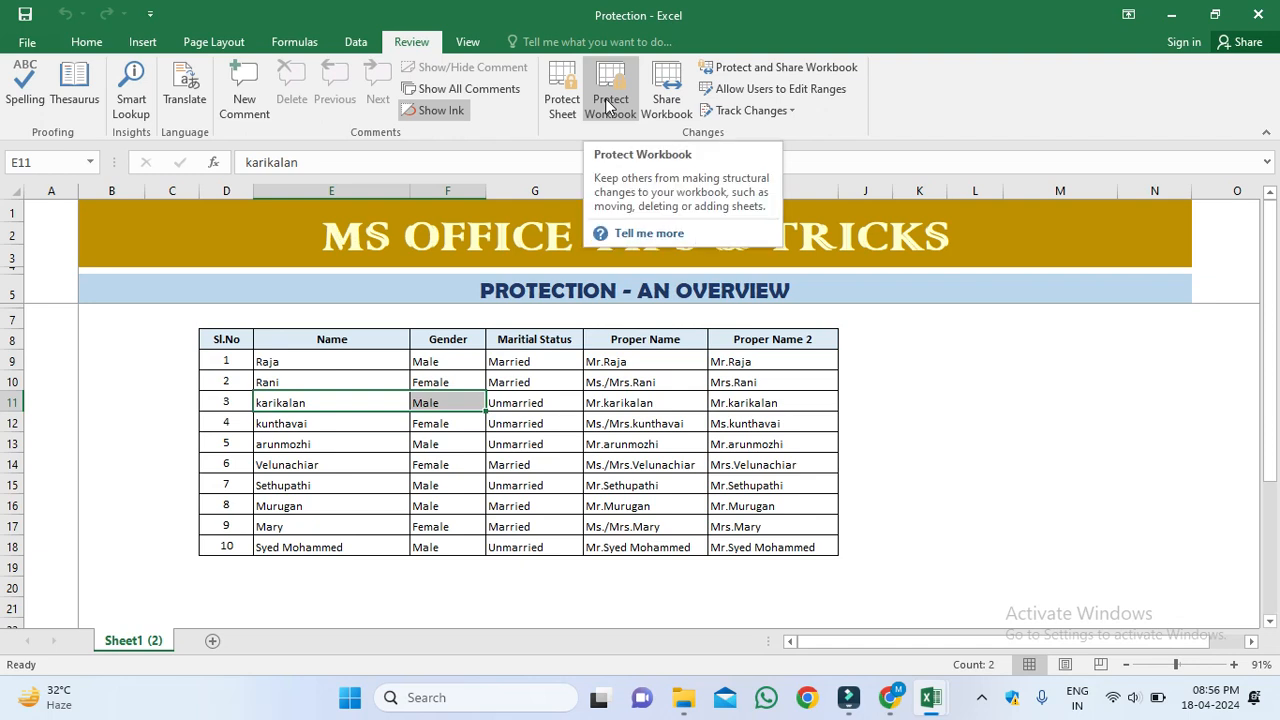
# Step: Add two blank sheets, Sheet2 and Sheet3, to the workbook
pyautogui.click(226, 562)
pyautogui.moveTo(226, 560); pyautogui.dragTo(323, 357)
pyautogui.click(507, 408)
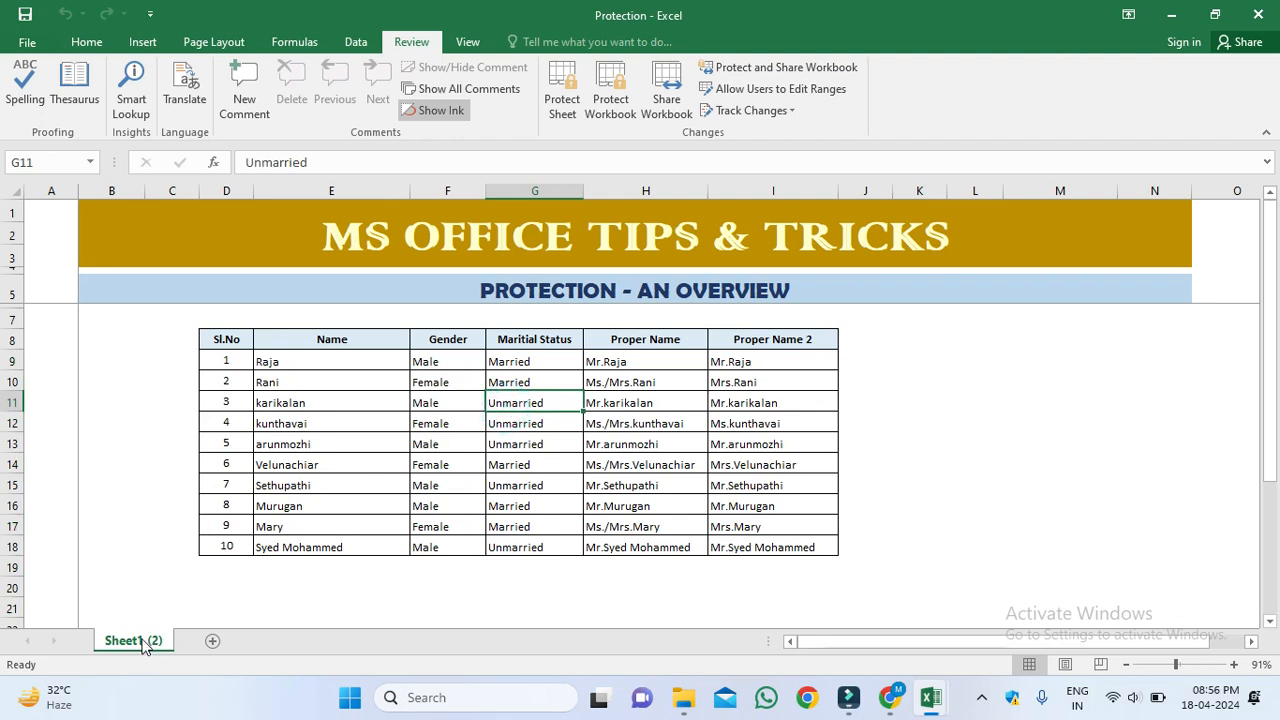
pyautogui.click(212, 641)
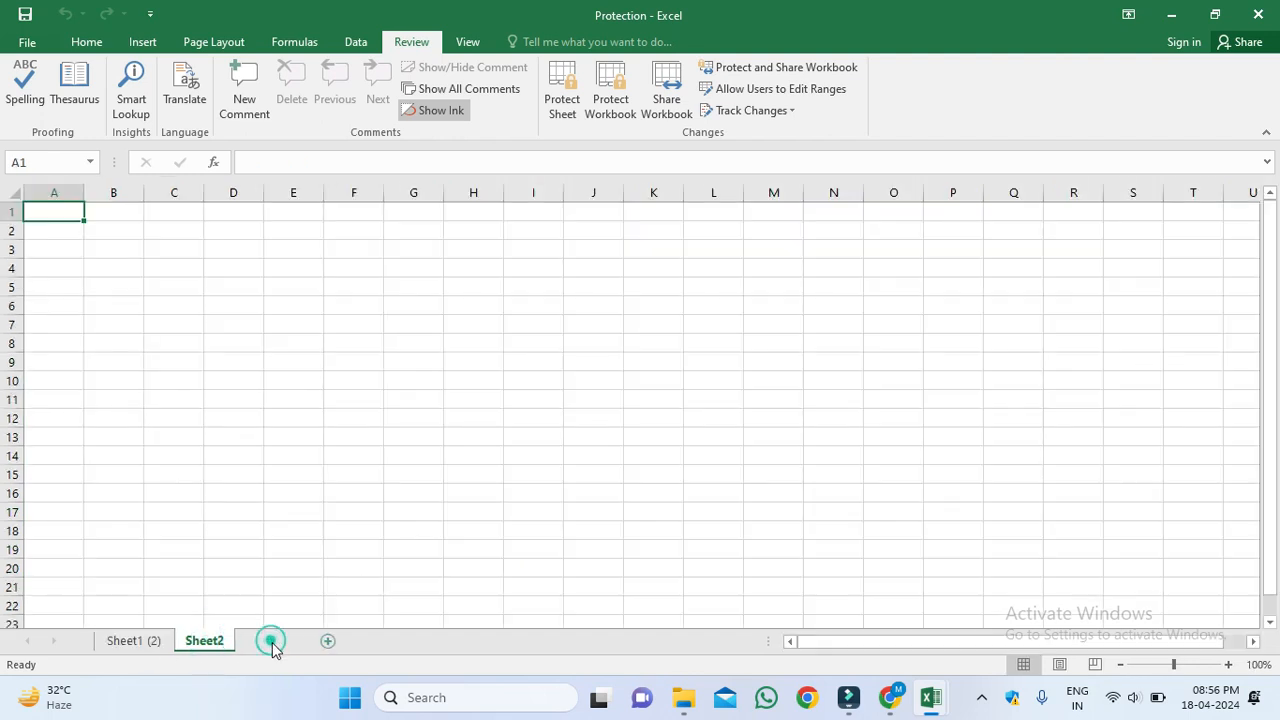
pyautogui.click(271, 641)
# Step: Rename the Sheet1 (2) tab to ADAS
pyautogui.click(146, 645)
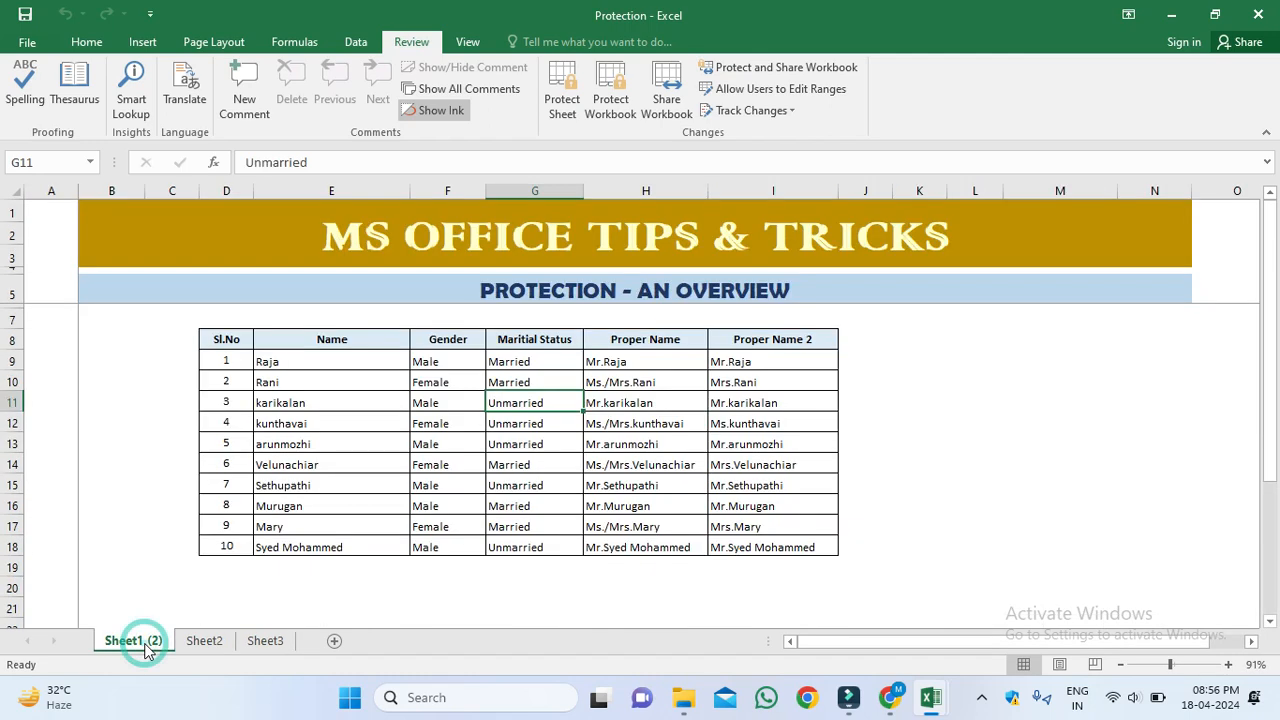
pyautogui.rightClick(146, 645)
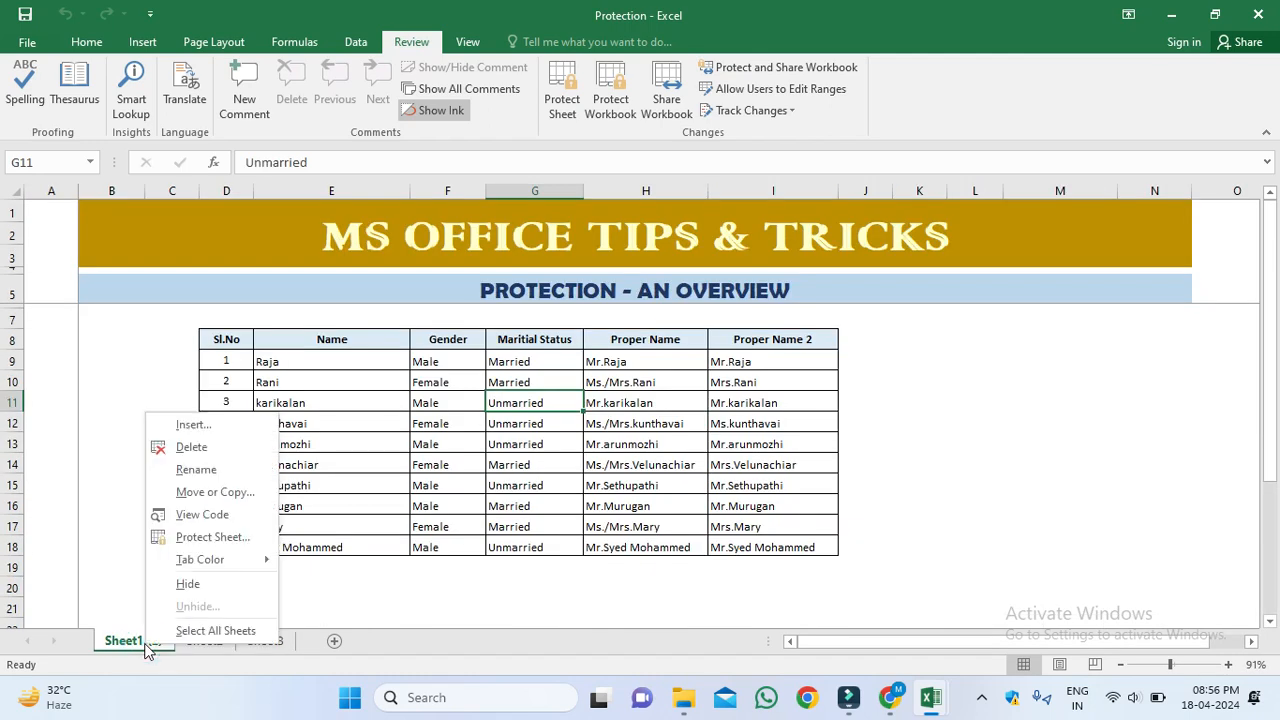
pyautogui.click(222, 495)
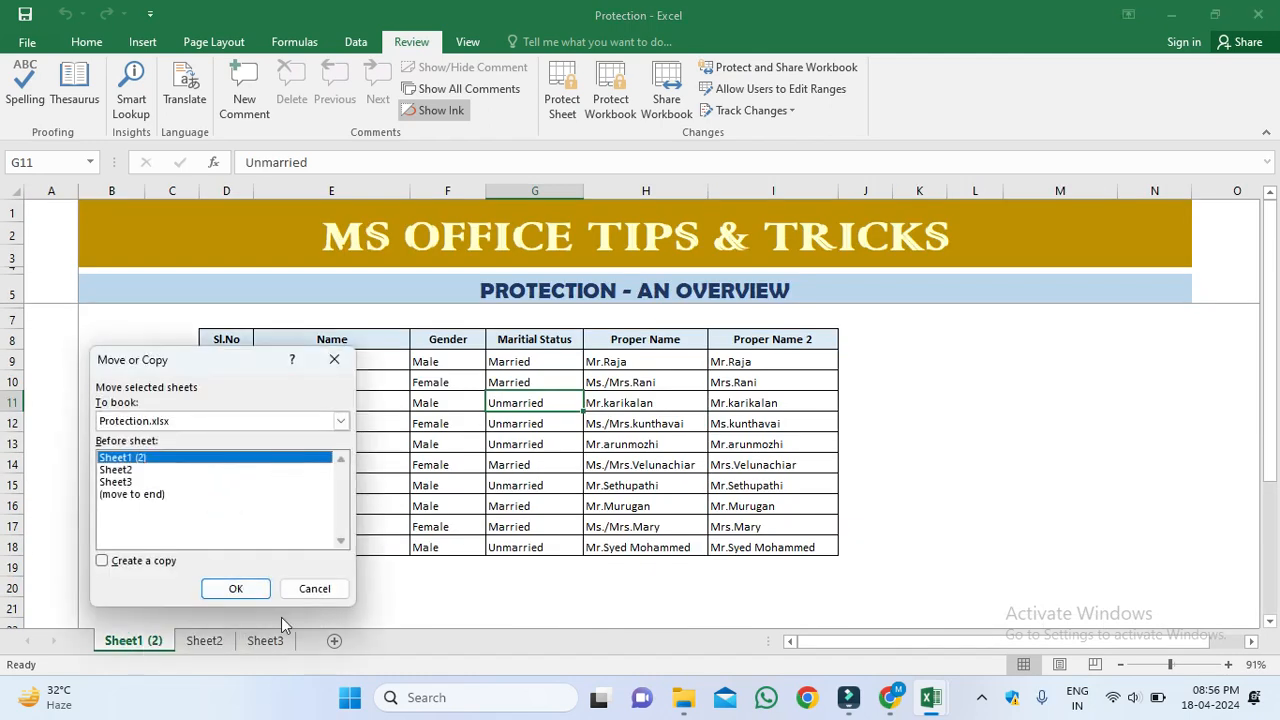
pyautogui.click(315, 589)
pyautogui.rightClick(148, 645)
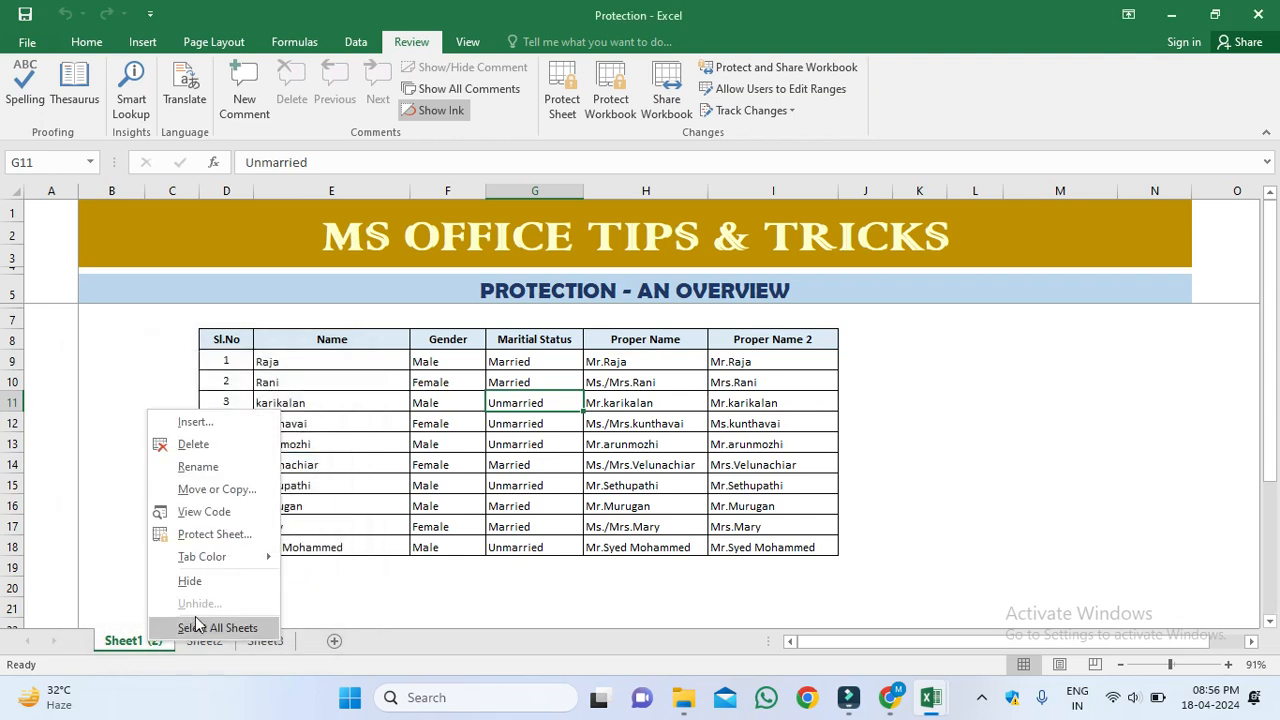
pyautogui.click(205, 467)
pyautogui.write('ADAS')
pyautogui.press('Return')
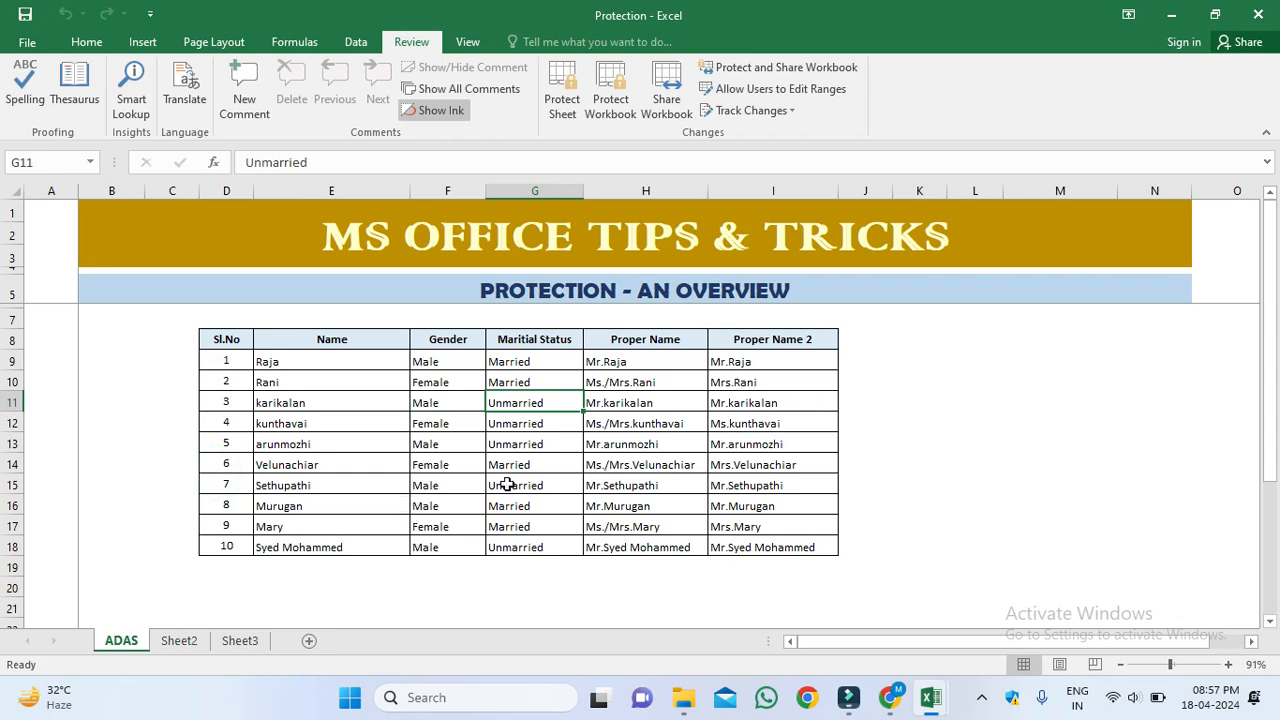
# Step: Protect the workbook structure without a password and confirm Rename, Delete and Insert are blocked
pyautogui.click(630, 103)
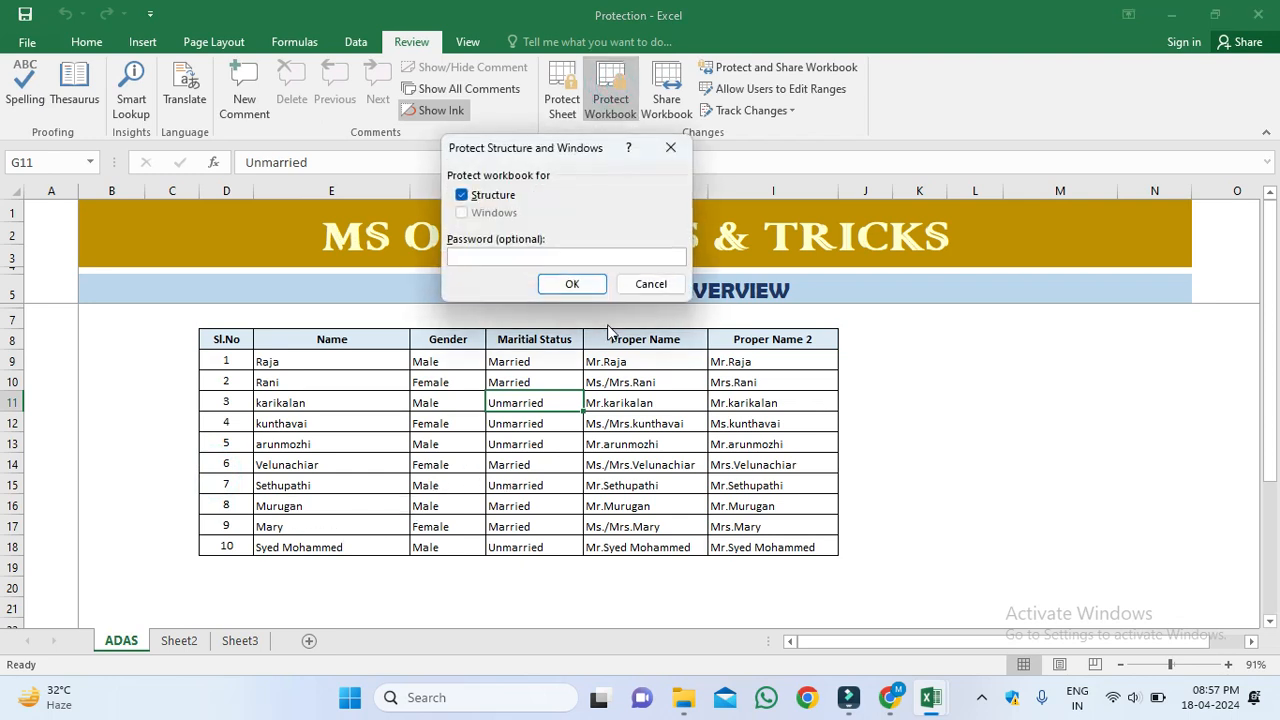
pyautogui.click(571, 285)
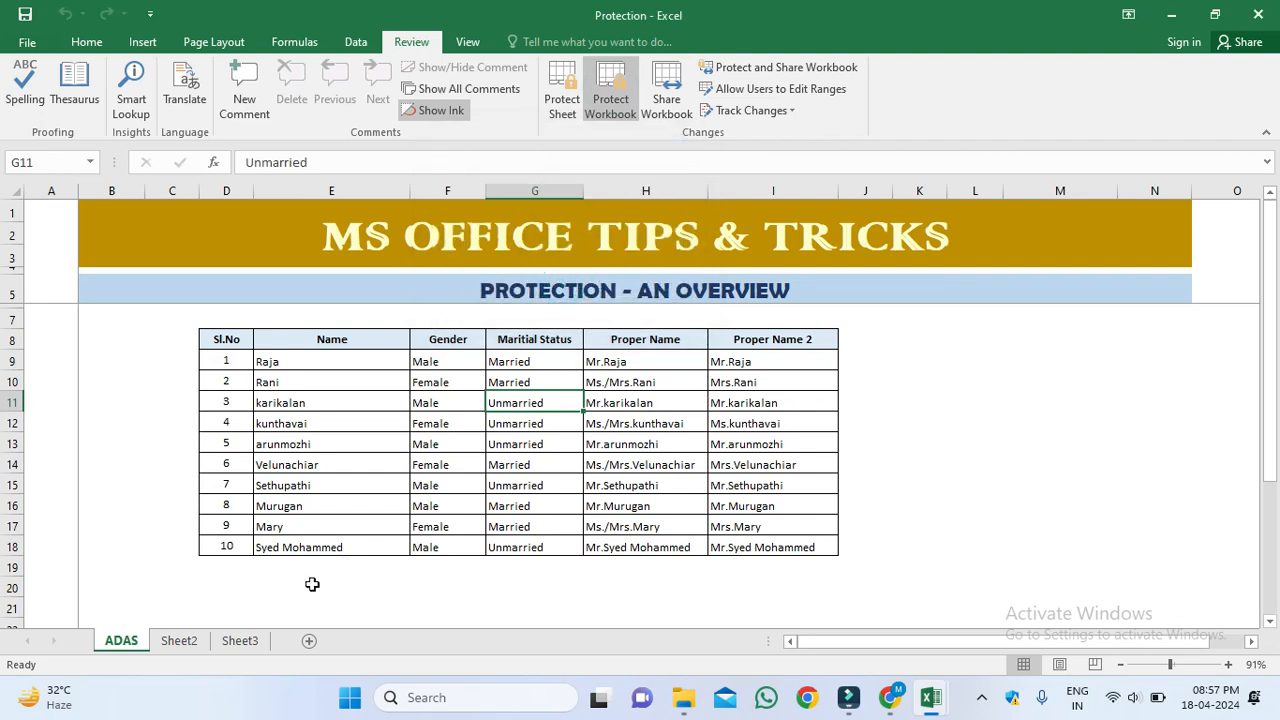
pyautogui.rightClick(142, 643)
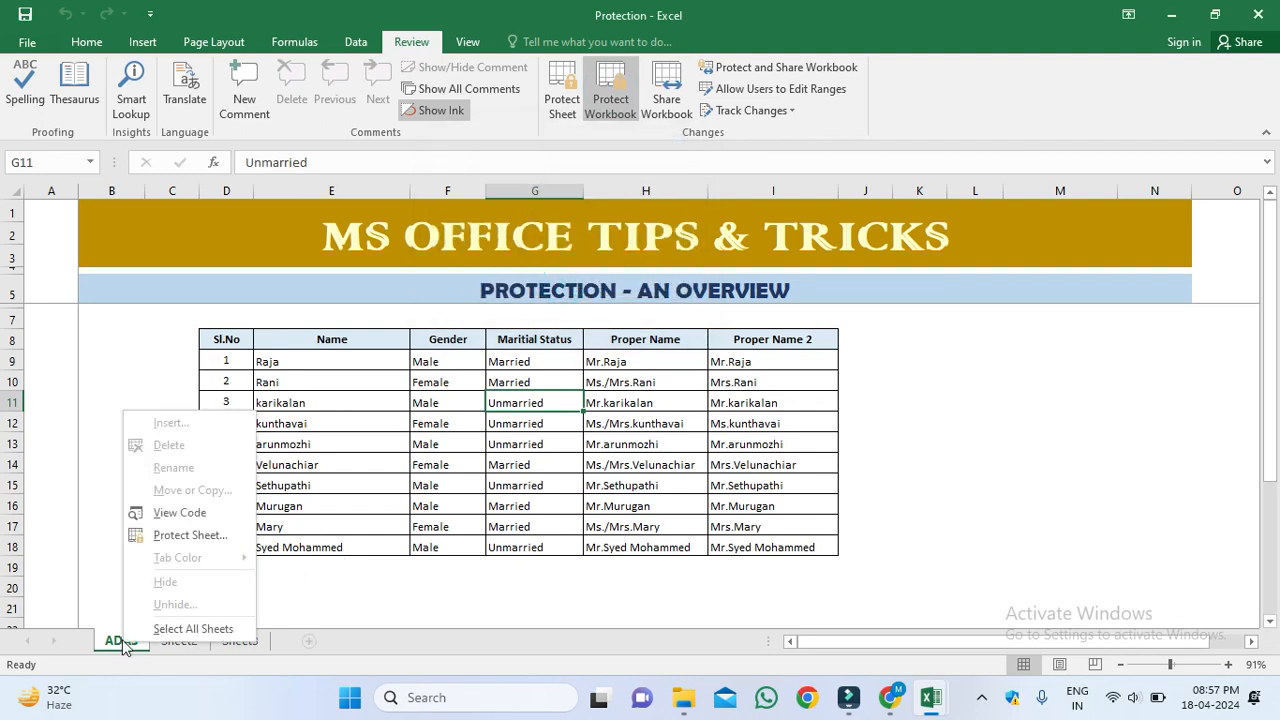
pyautogui.click(190, 471)
pyautogui.click(196, 443)
pyautogui.click(194, 424)
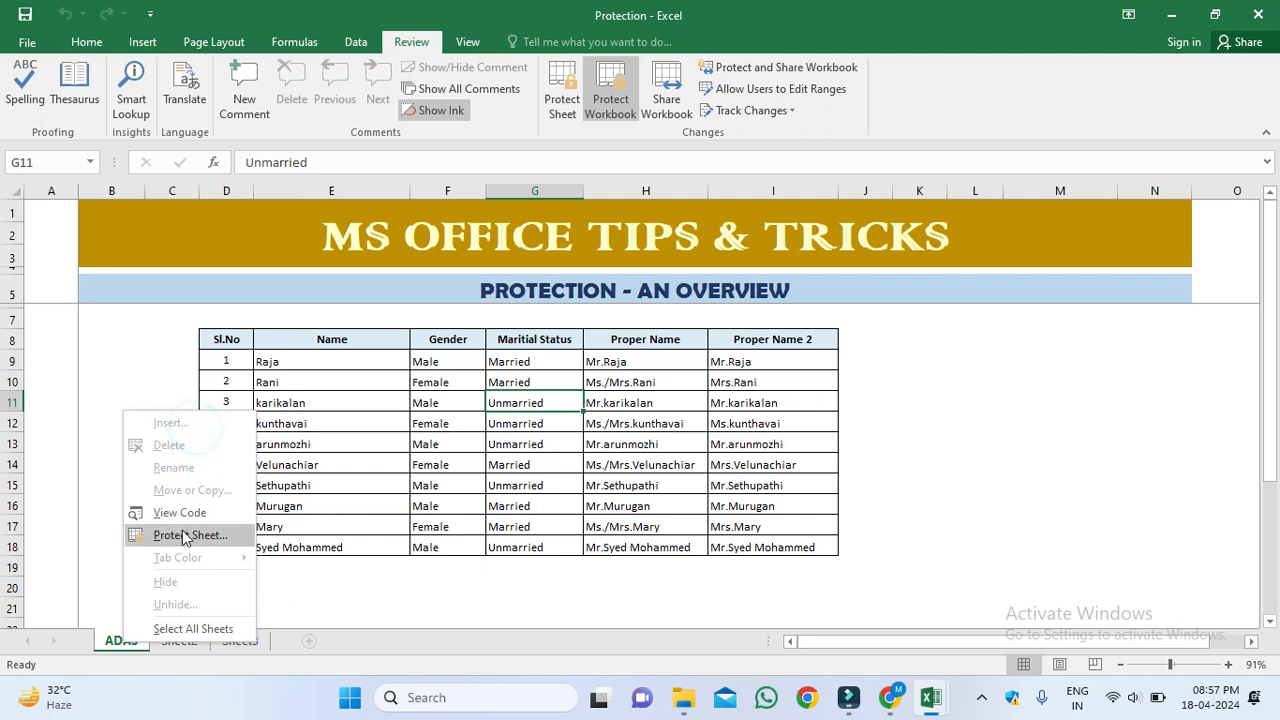
pyautogui.click(657, 540)
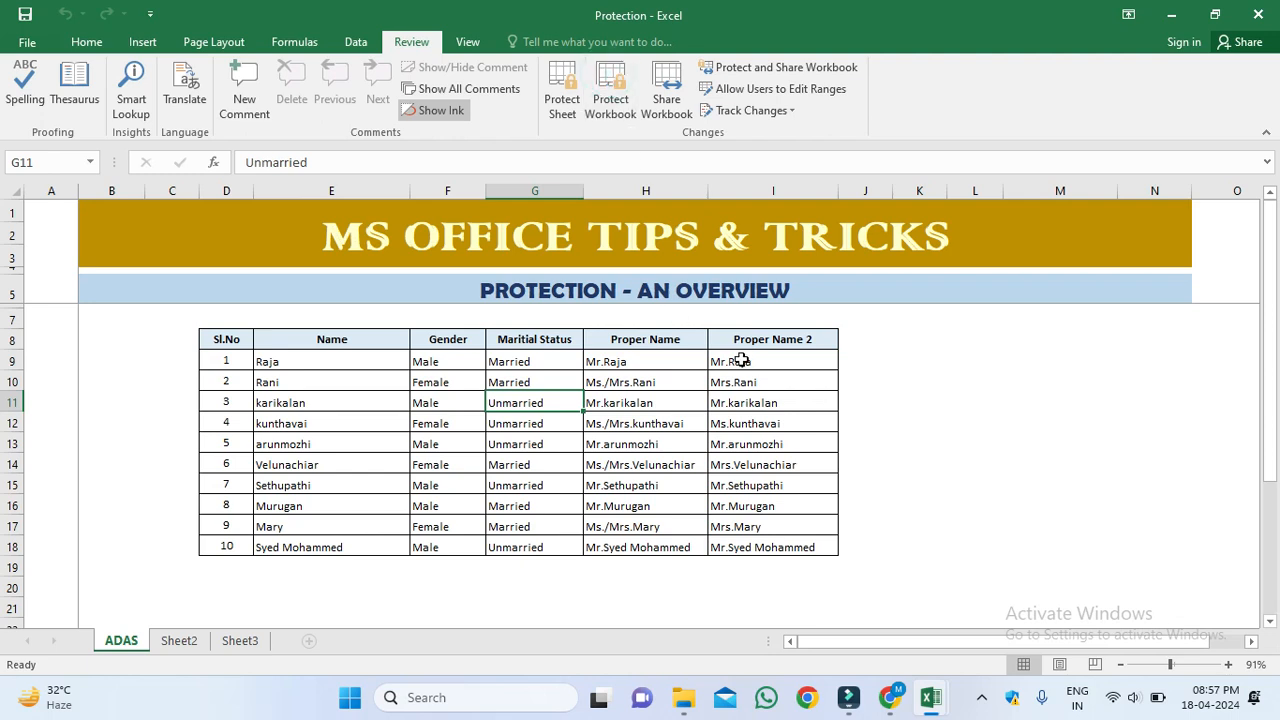
# Step: Switch to Sheet2, recheck the ADAS tab's options, and select cell E14
pyautogui.click(172, 641)
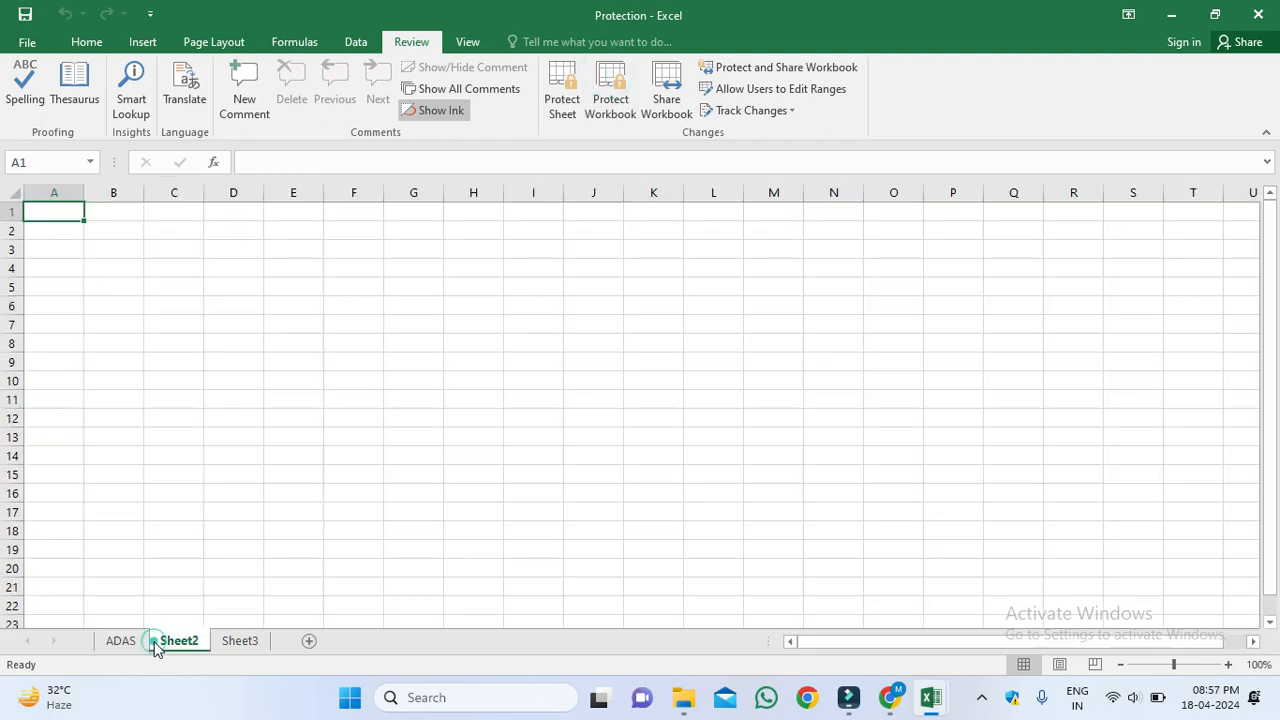
pyautogui.rightClick(118, 645)
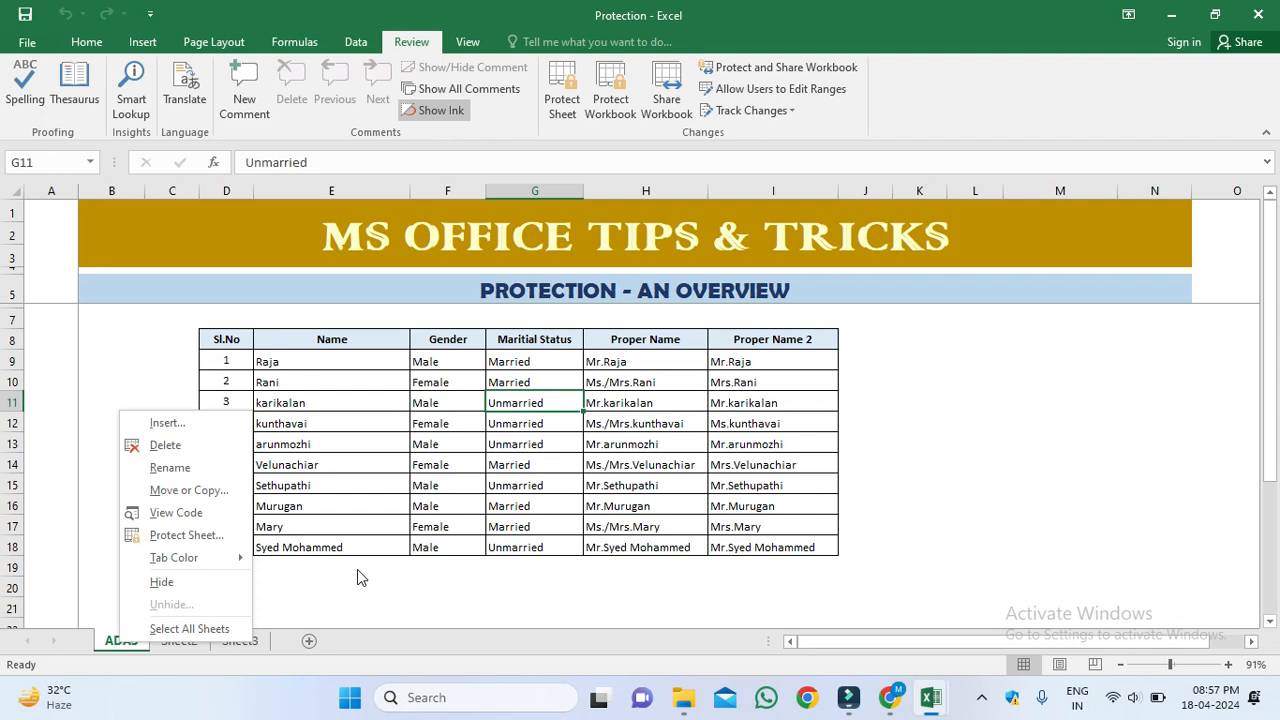
pyautogui.click(382, 591)
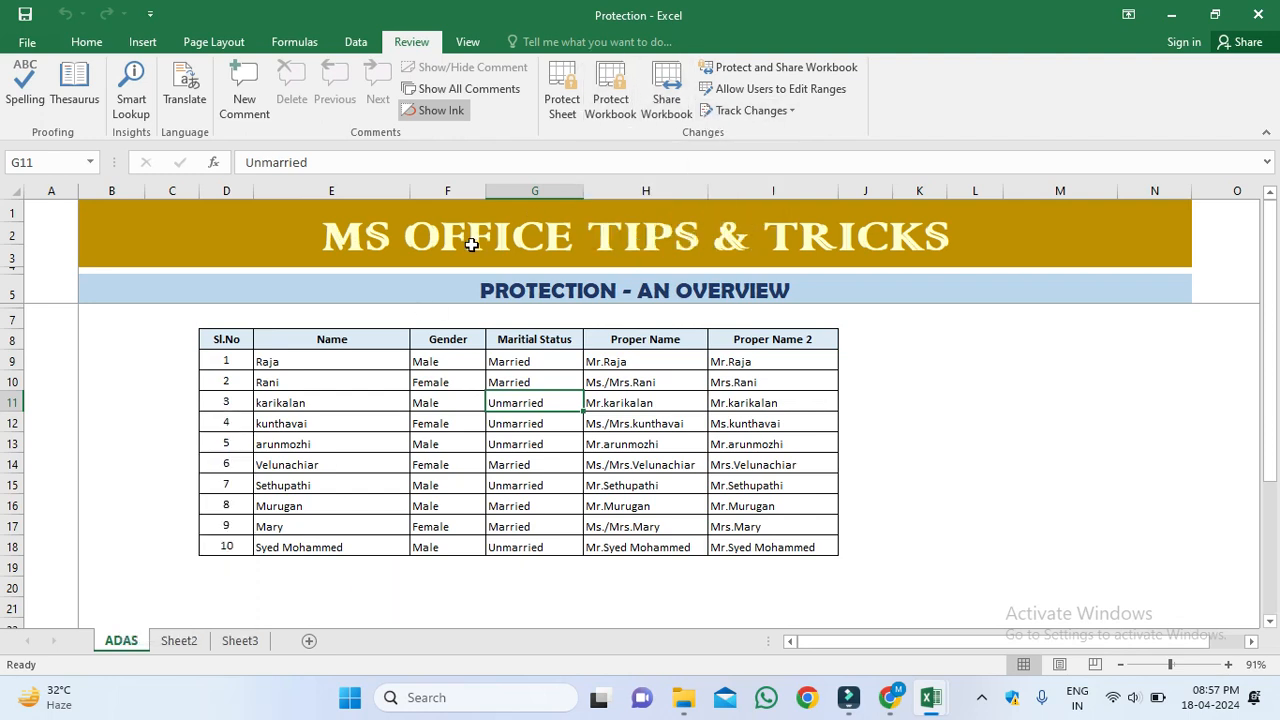
pyautogui.click(322, 469)
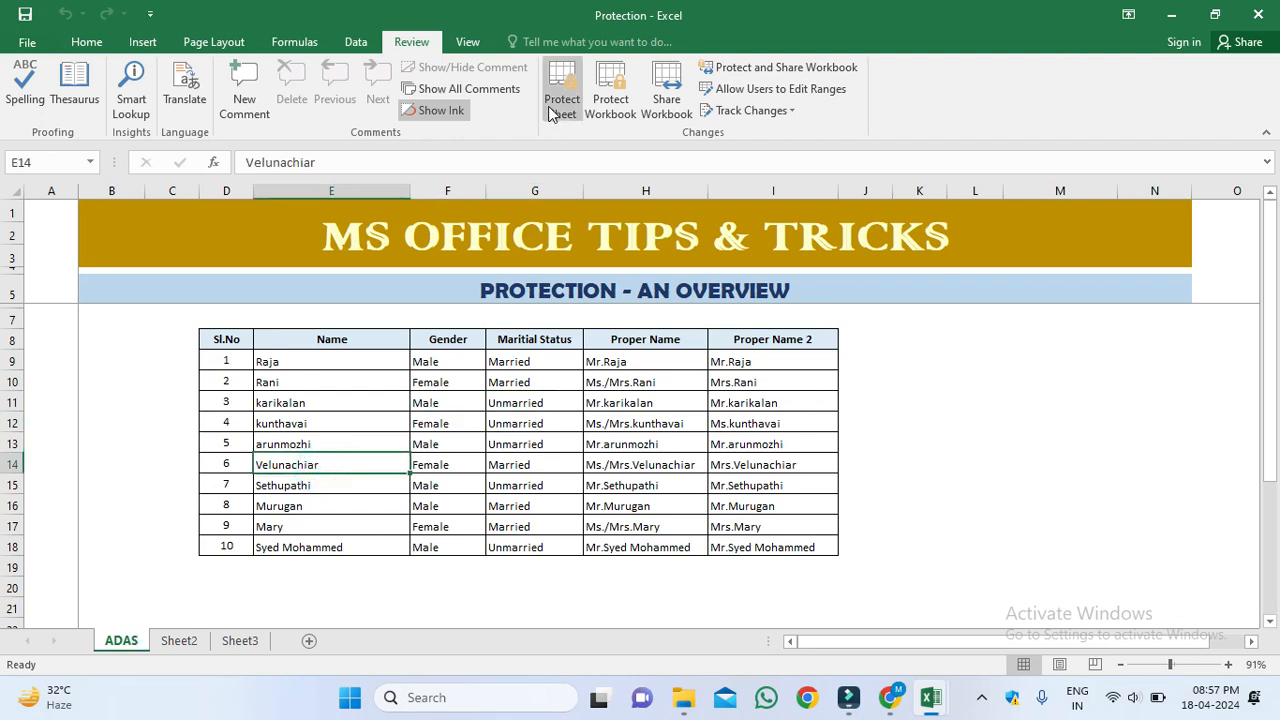
# Step: Open the ADAS sheet's protection settings from its tab and close them unapplied
pyautogui.rightClick(140, 645)
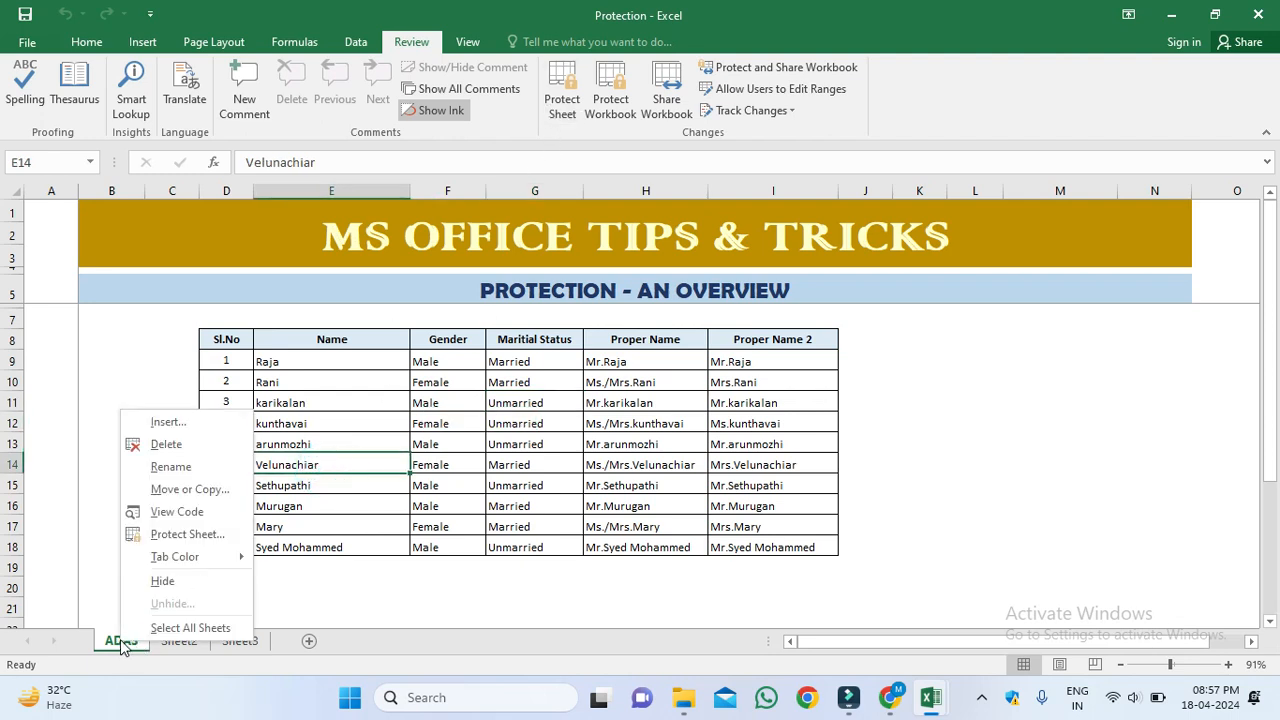
pyautogui.click(187, 535)
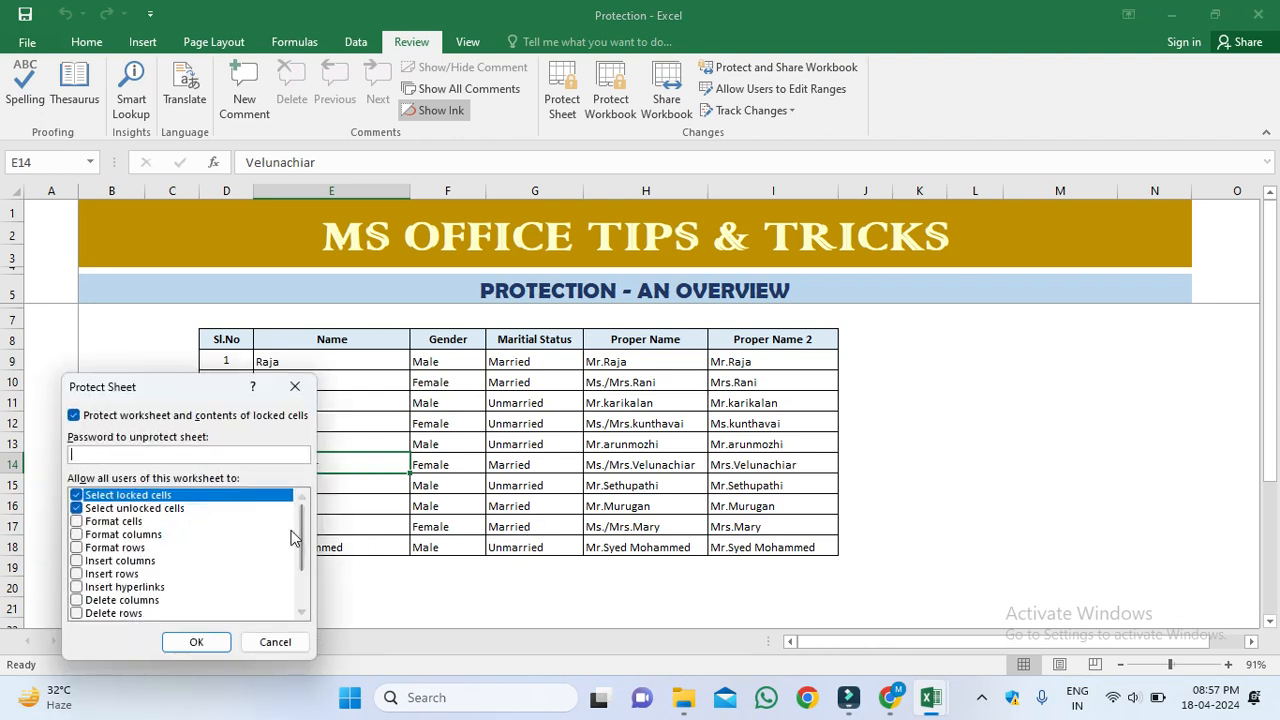
pyautogui.click(276, 642)
pyautogui.click(563, 406)
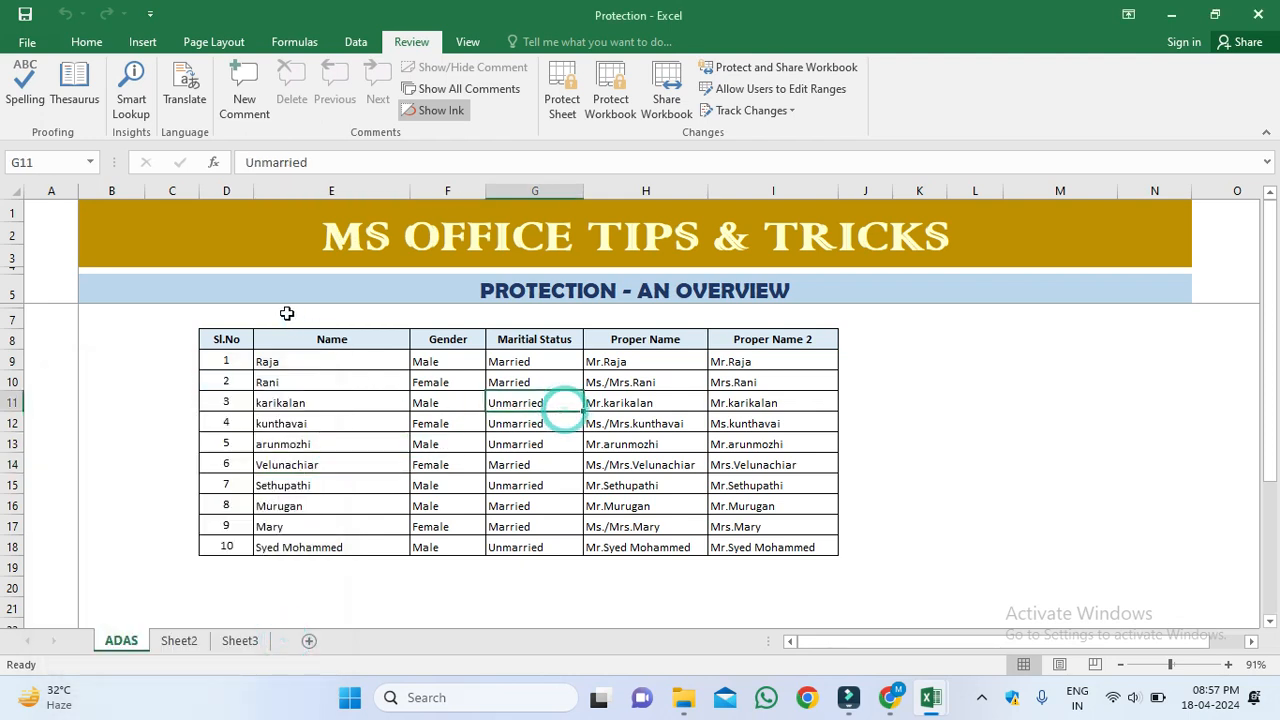
# Step: Add AutoFilter dropdowns to the header row D8:I8 with Ctrl+Shift+L
pyautogui.click(220, 339)
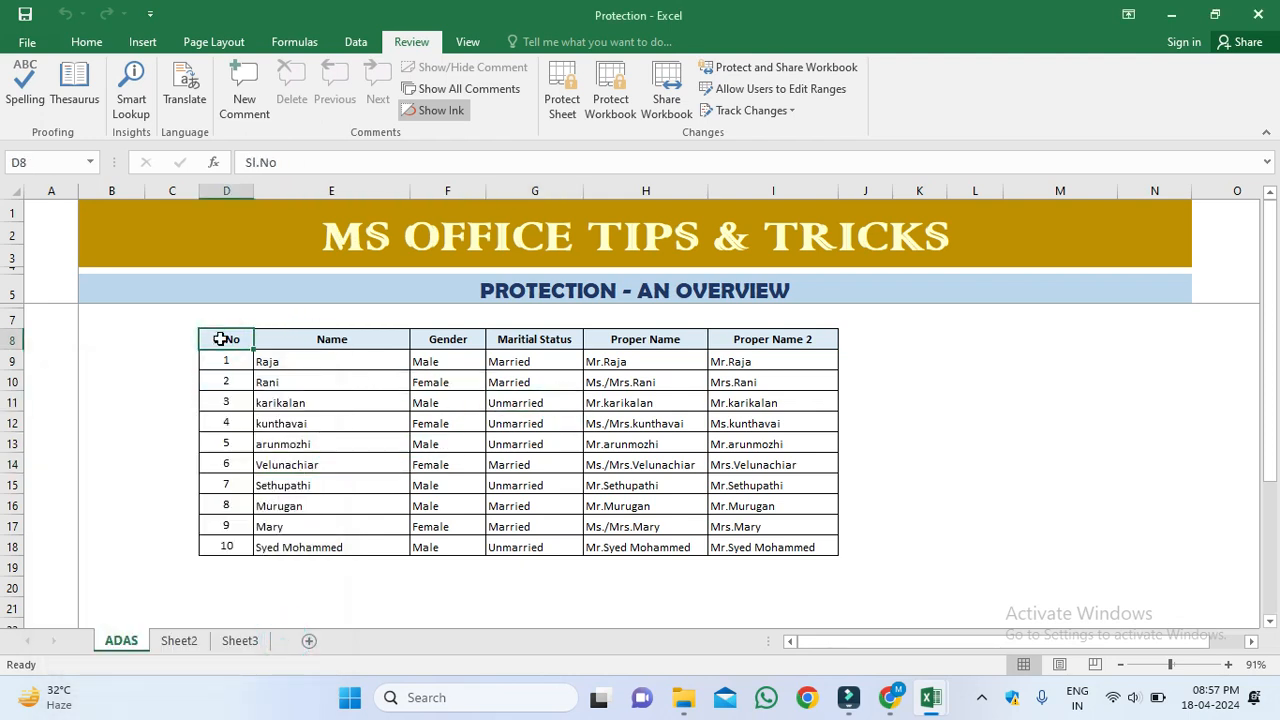
pyautogui.hotkey('shift', 'Right')
pyautogui.hotkey('shift', 'Right')
pyautogui.hotkey('shift', 'Right')
pyautogui.hotkey('shift', 'Right')
pyautogui.hotkey('shift', 'Right')
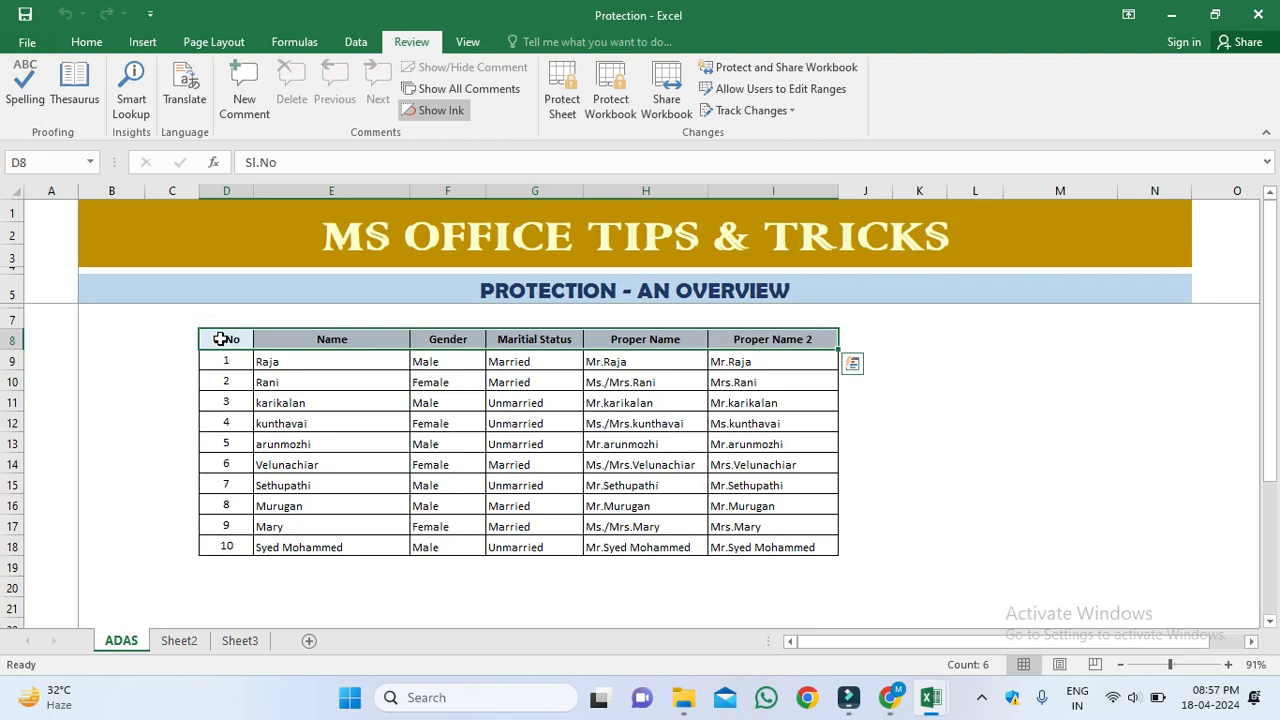
pyautogui.hotkey('ctrl', 'shift', 'l')
# Step: Test the Name column's filter list, then move to the Gender header F8
pyautogui.press('Right')
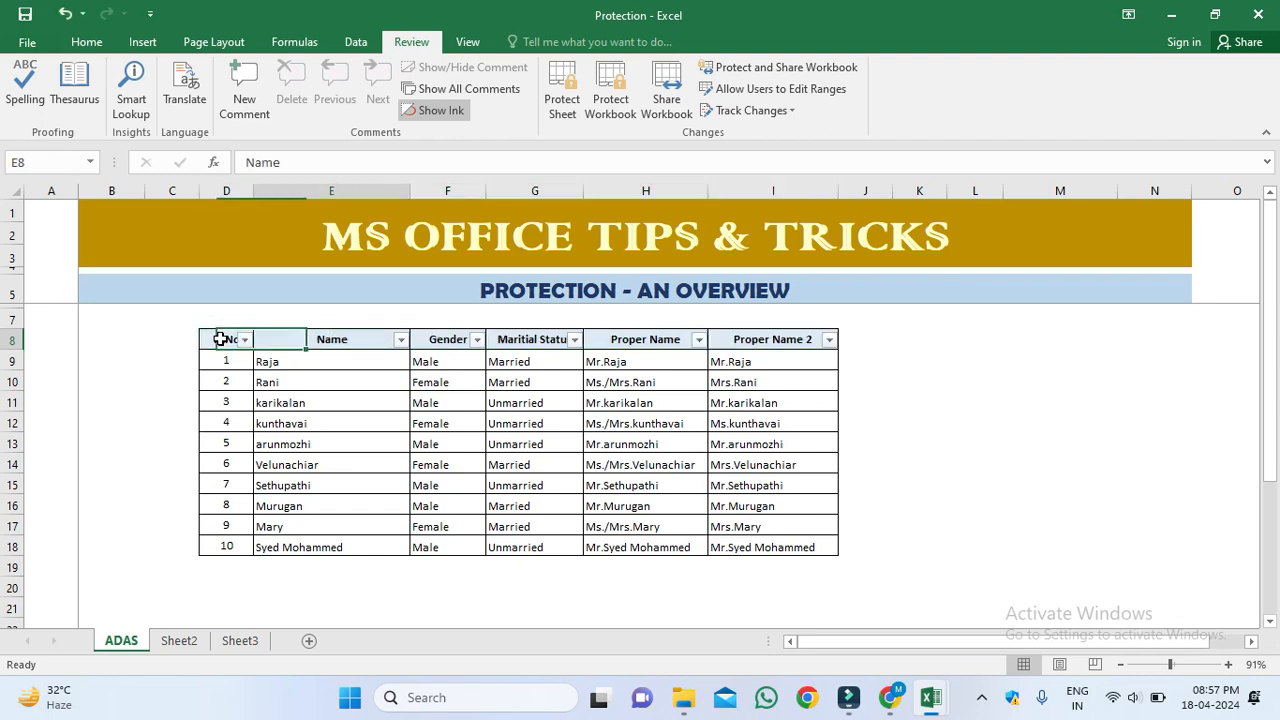
pyautogui.press('Left')
pyautogui.press('Right')
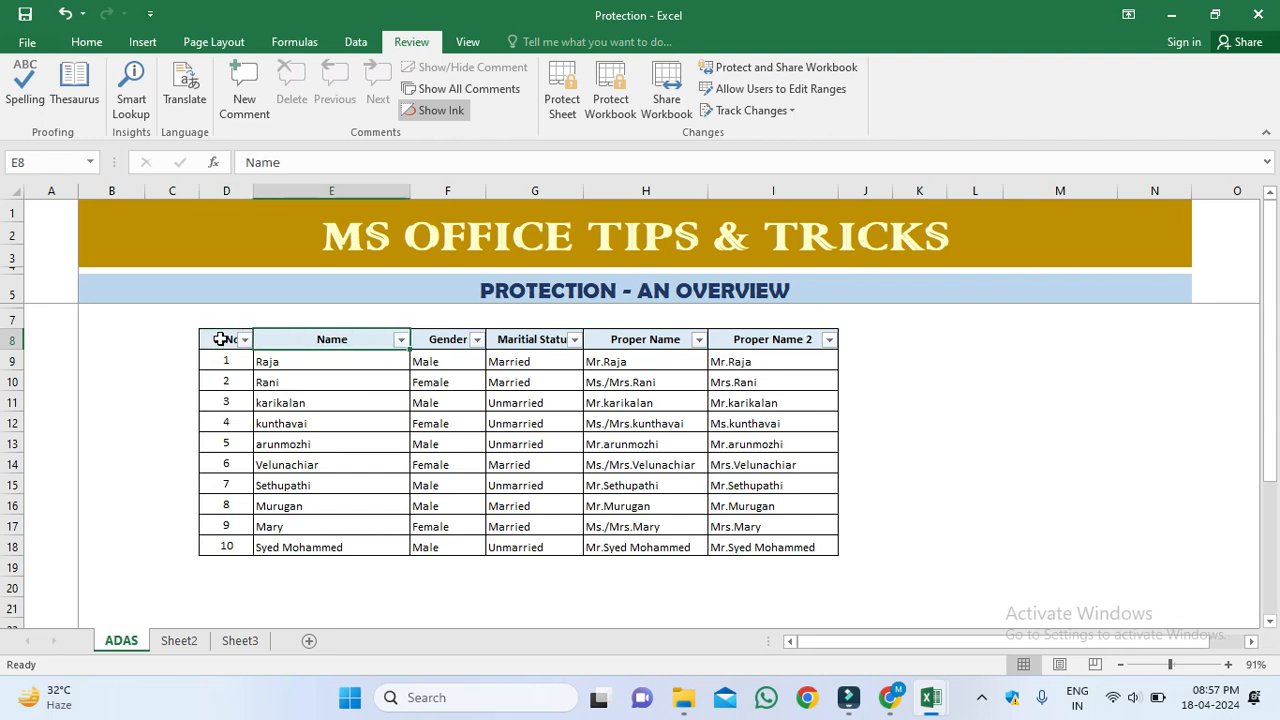
pyautogui.hotkey('alt', 'Down')
pyautogui.press('Down')
pyautogui.press('Down')
pyautogui.press('Down')
pyautogui.press('Down')
pyautogui.press('Down')
pyautogui.press('Down')
pyautogui.press('Down')
pyautogui.press('Down')
pyautogui.press('Down')
pyautogui.press('Down')
pyautogui.press('Up')
pyautogui.press('Up')
pyautogui.press('Escape')
pyautogui.press('Right')
pyautogui.press('Right')
pyautogui.press('Left')
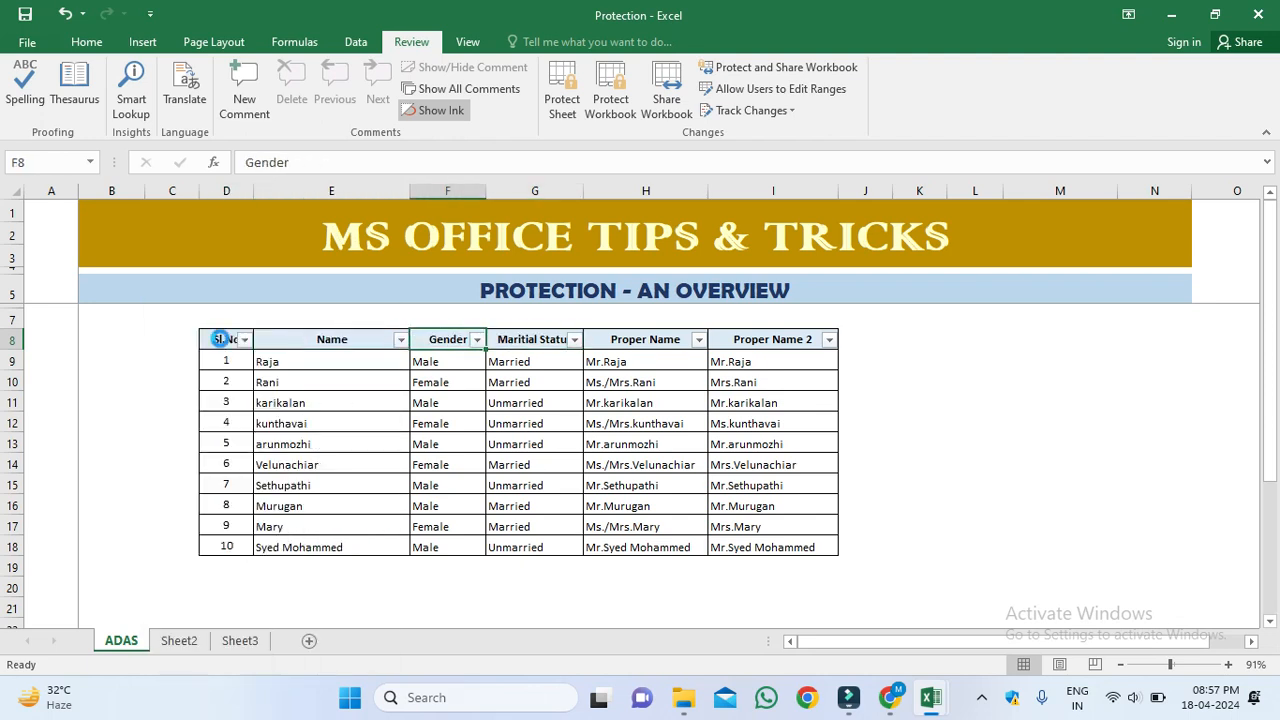
pyautogui.click(562, 100)
# Step: Protect ADAS allowing Use AutoFilter, Sort and Delete rows
pyautogui.click(571, 340)
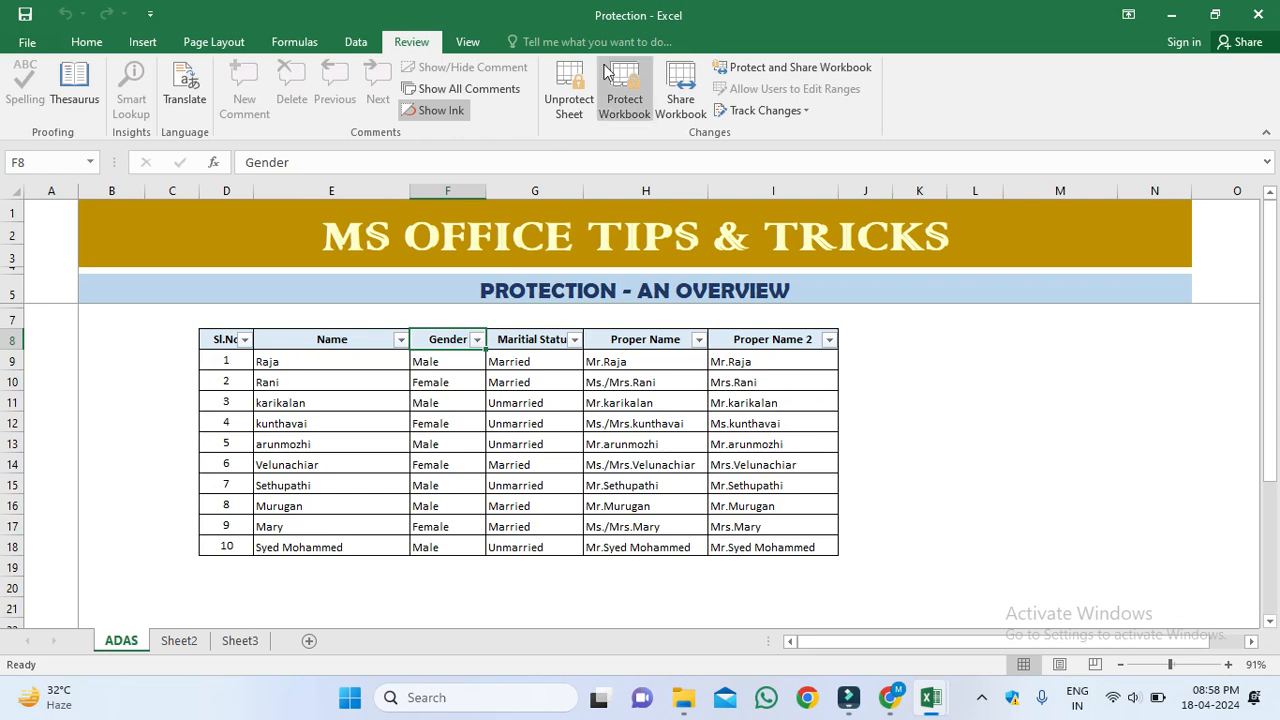
pyautogui.click(562, 92)
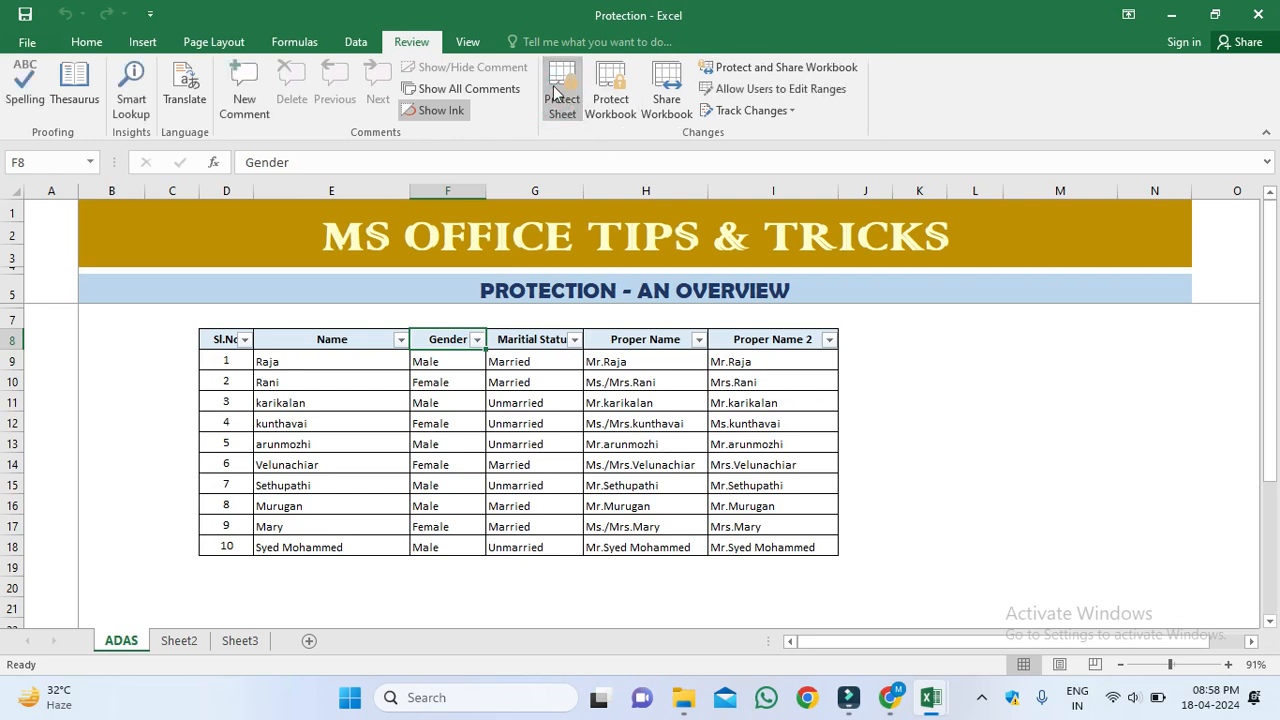
pyautogui.click(561, 93)
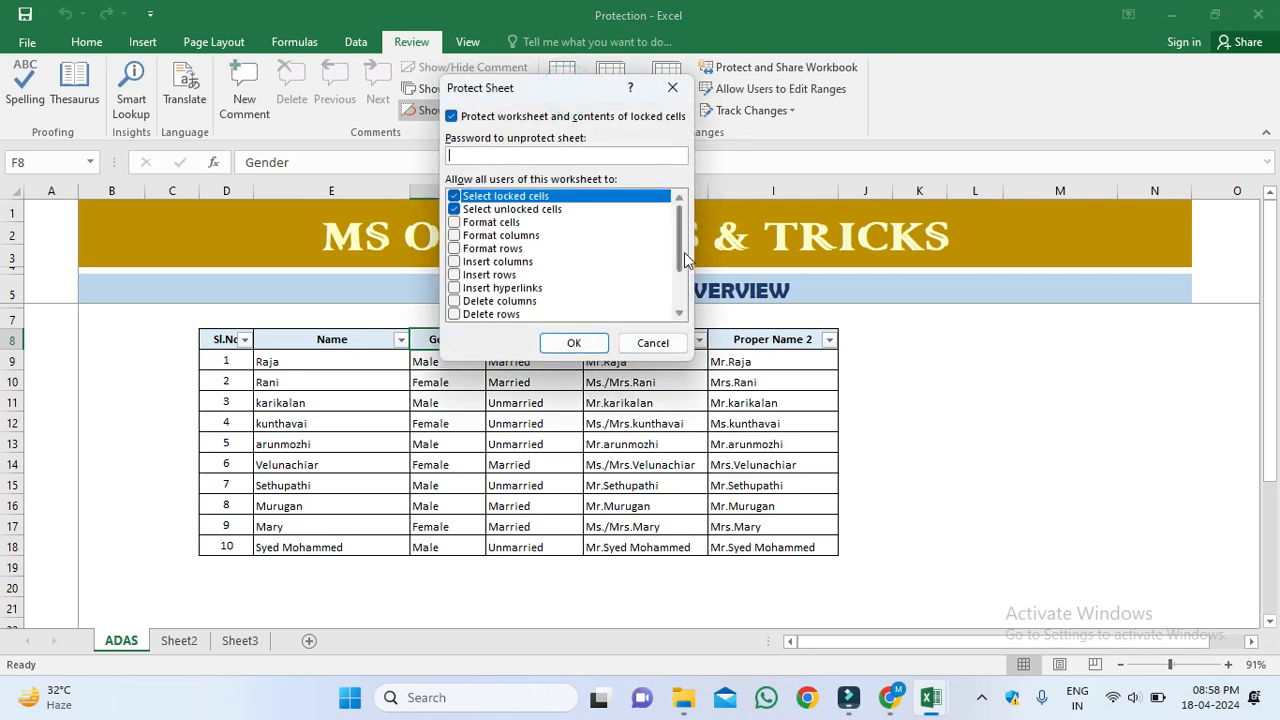
pyautogui.moveTo(680, 243)
pyautogui.mouseDown()
pyautogui.moveTo(681, 297)
pyautogui.moveTo(681, 225)
pyautogui.mouseUp()
pyautogui.scroll(-3, 683, 233)
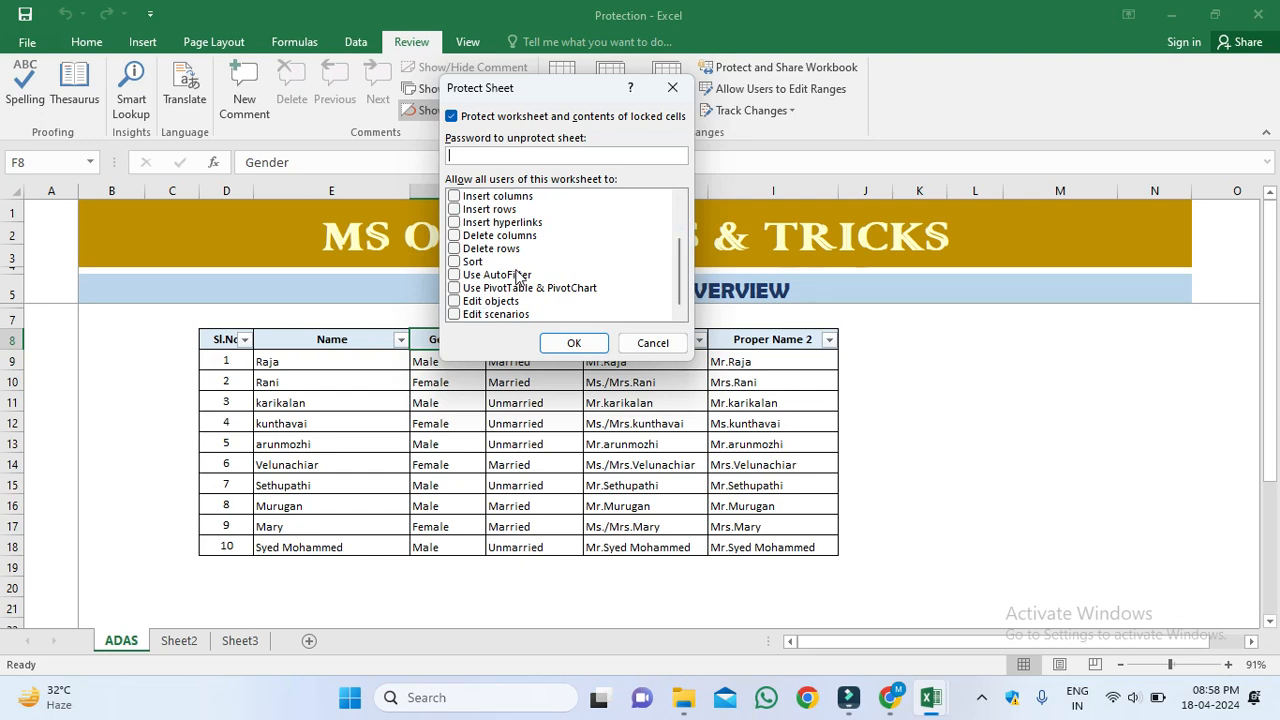
pyautogui.click(455, 277)
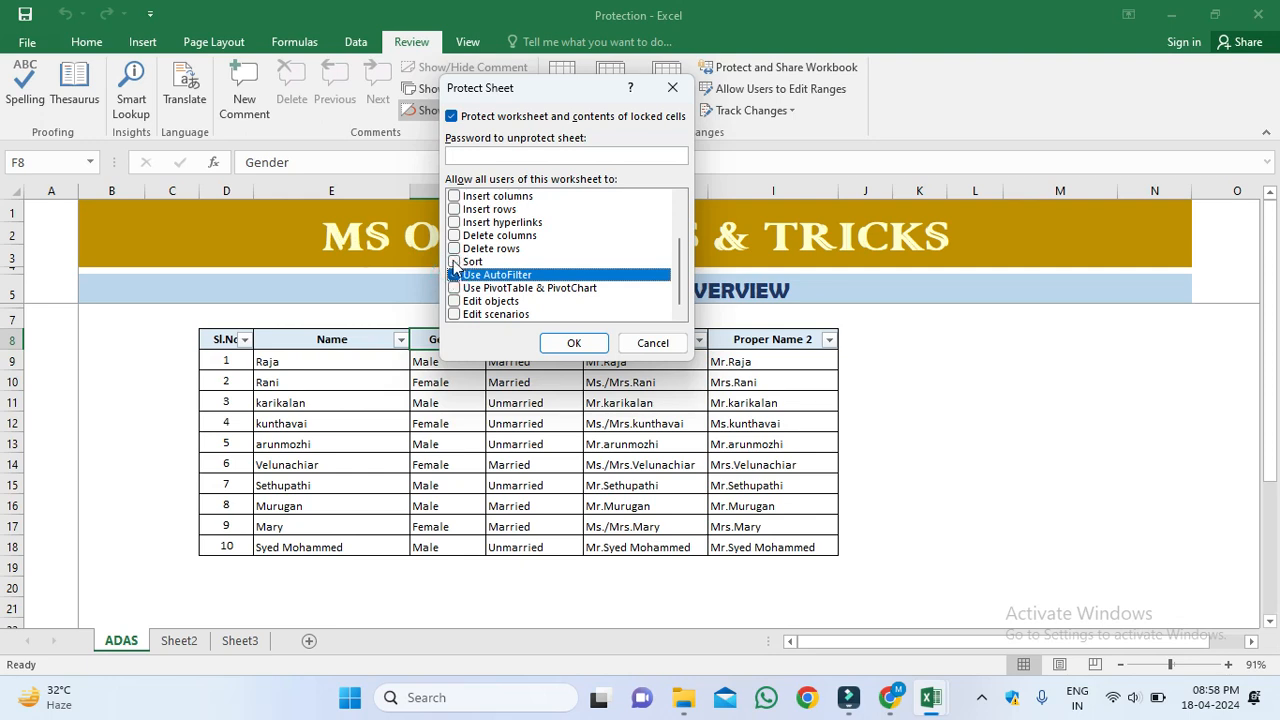
pyautogui.click(455, 263)
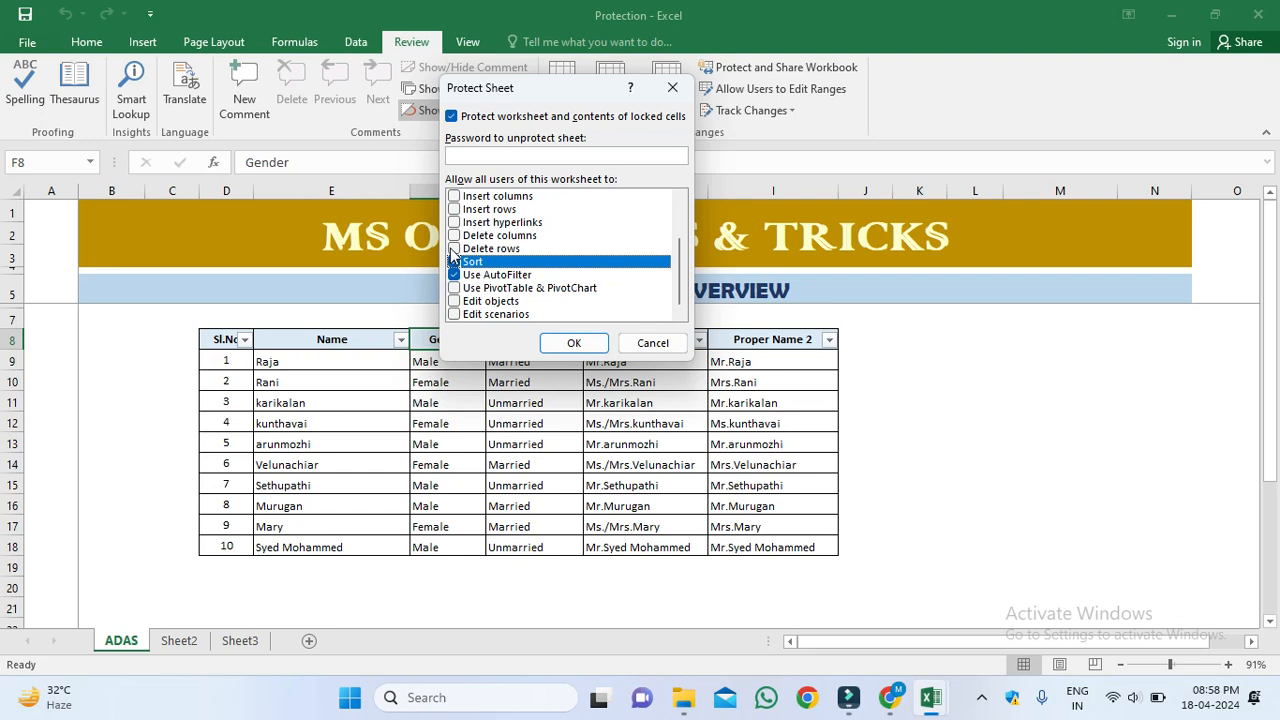
pyautogui.click(455, 250)
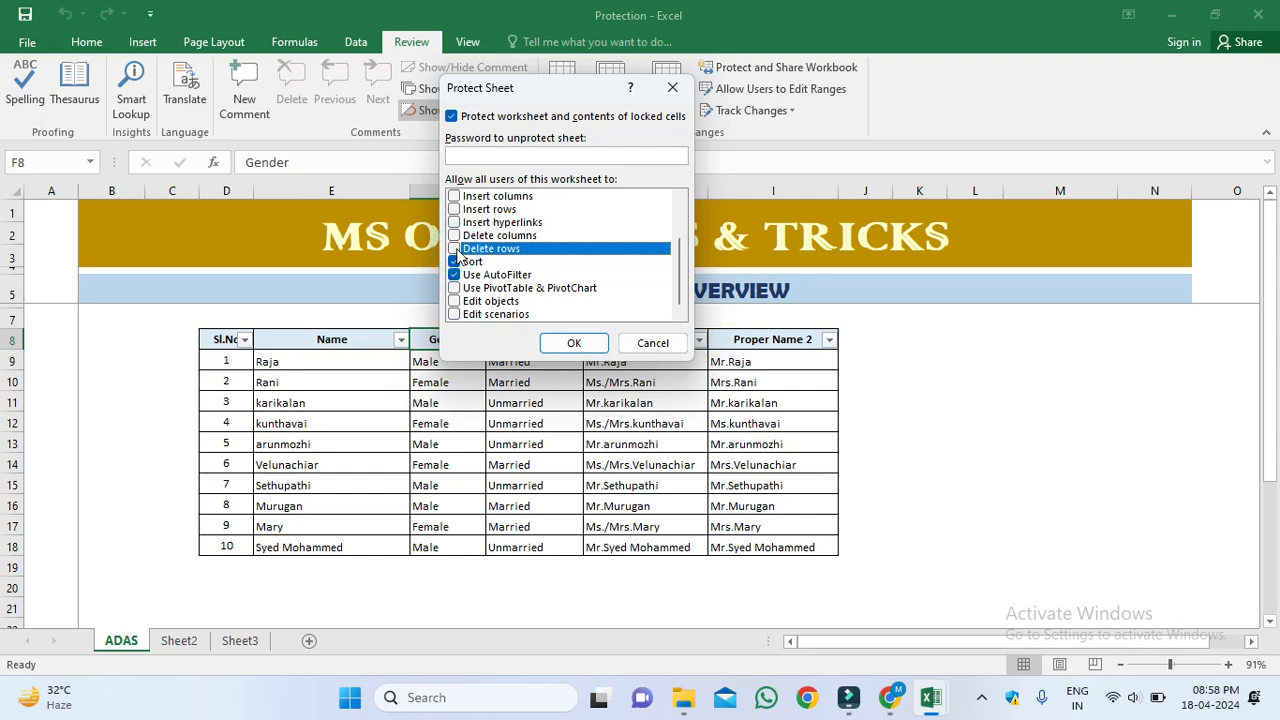
pyautogui.click(576, 343)
pyautogui.click(477, 340)
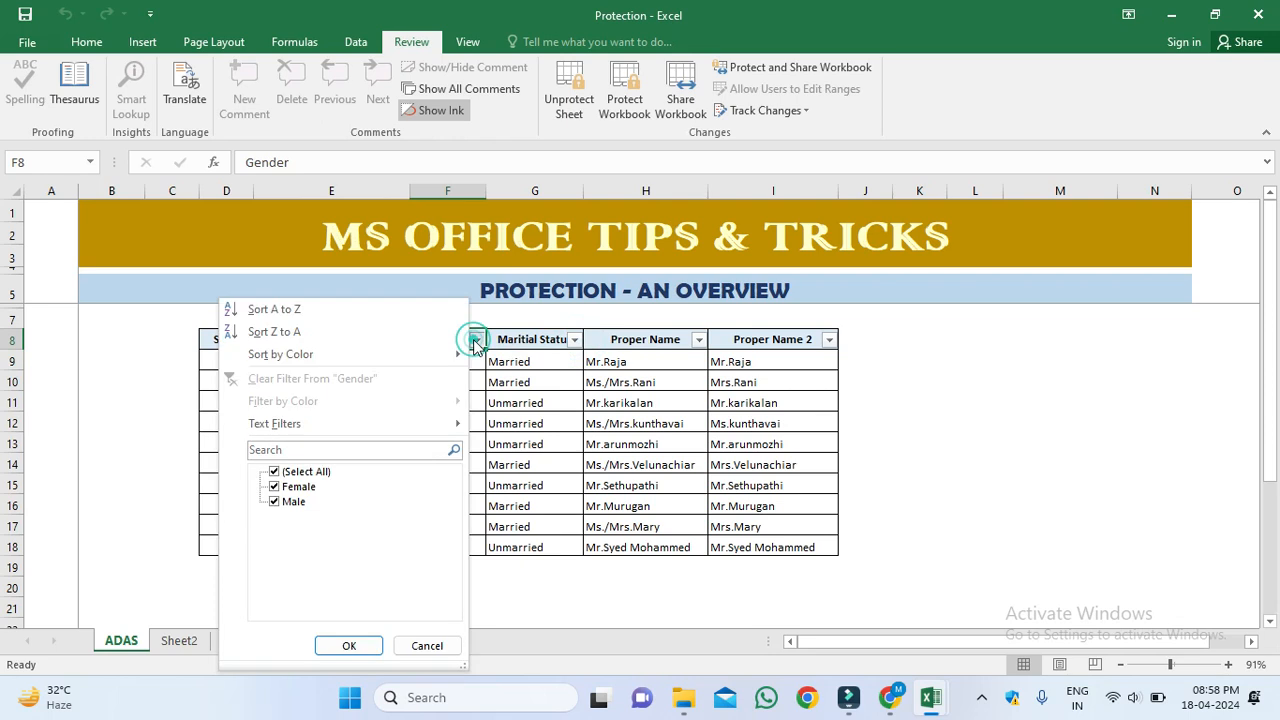
pyautogui.click(302, 471)
pyautogui.click(298, 486)
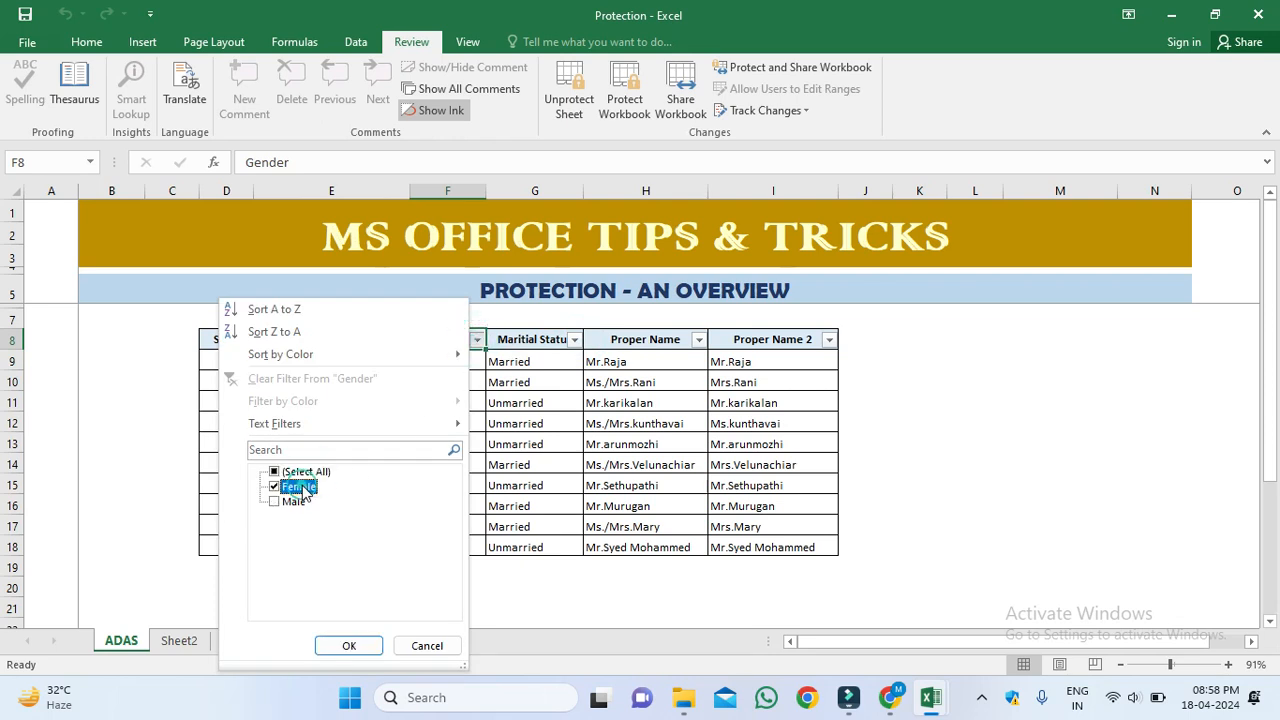
pyautogui.click(349, 645)
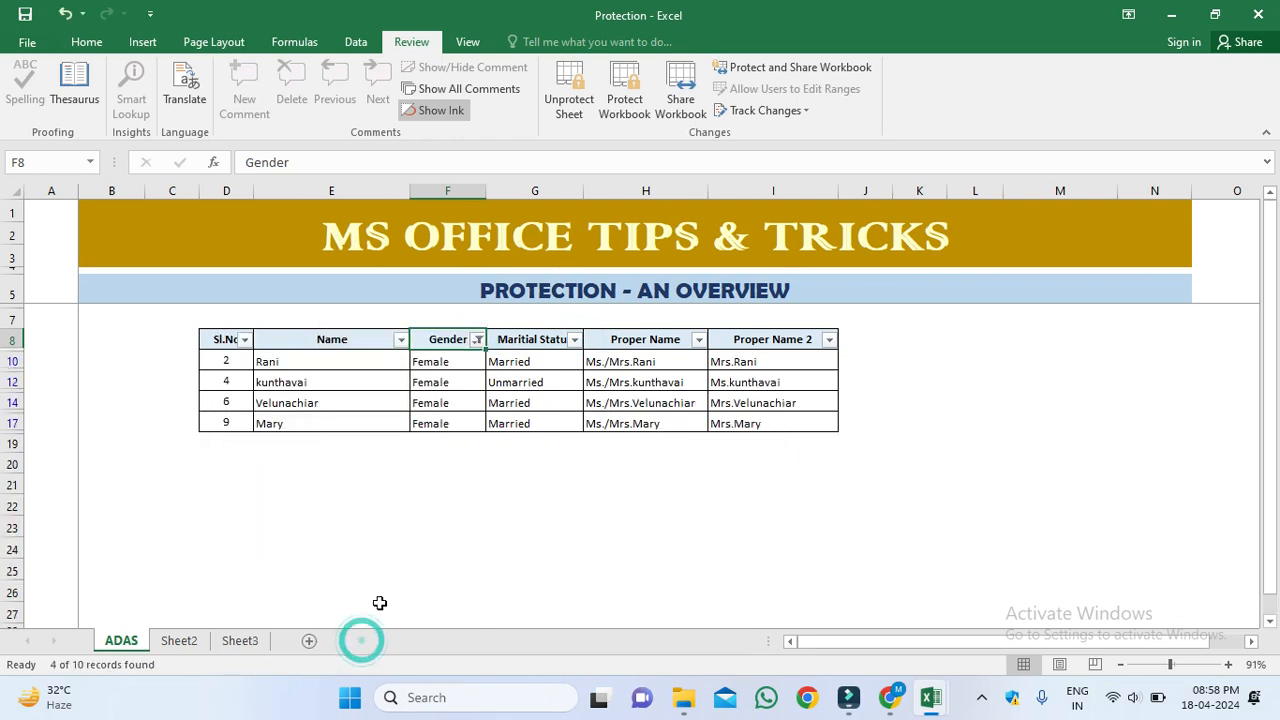
pyautogui.click(477, 340)
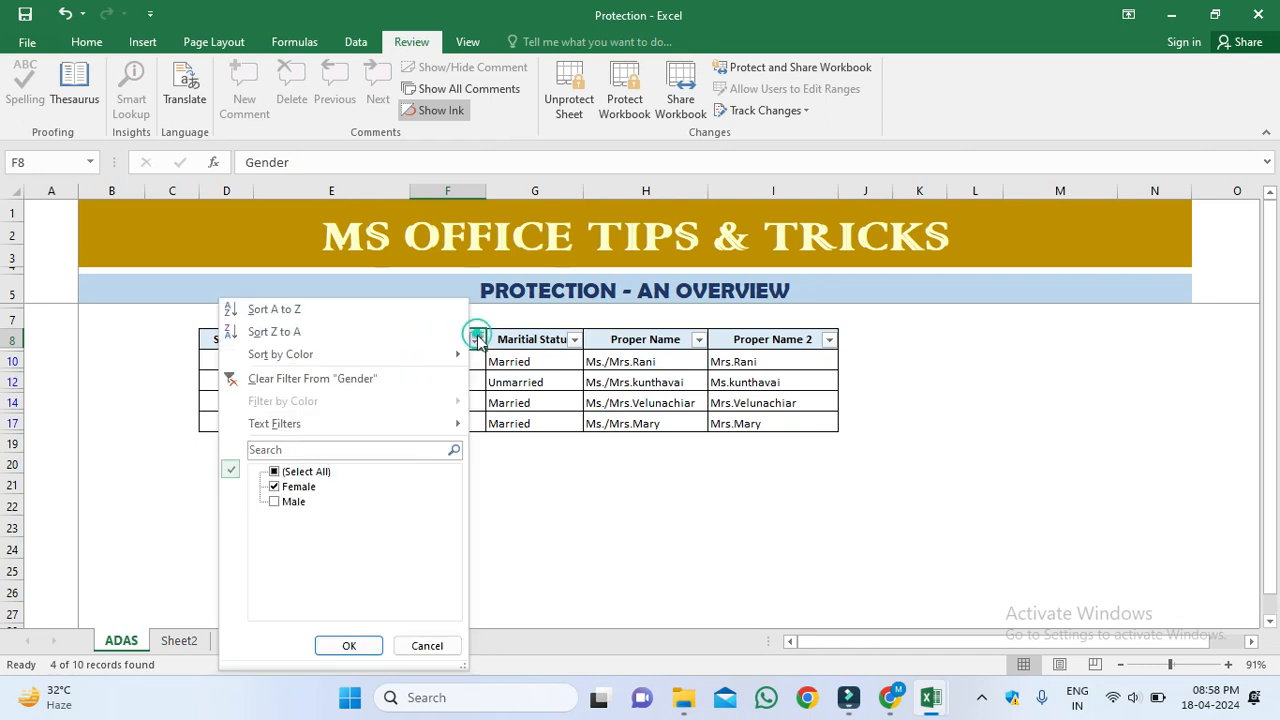
pyautogui.click(570, 381)
pyautogui.doubleClick(570, 381)
pyautogui.click(646, 397)
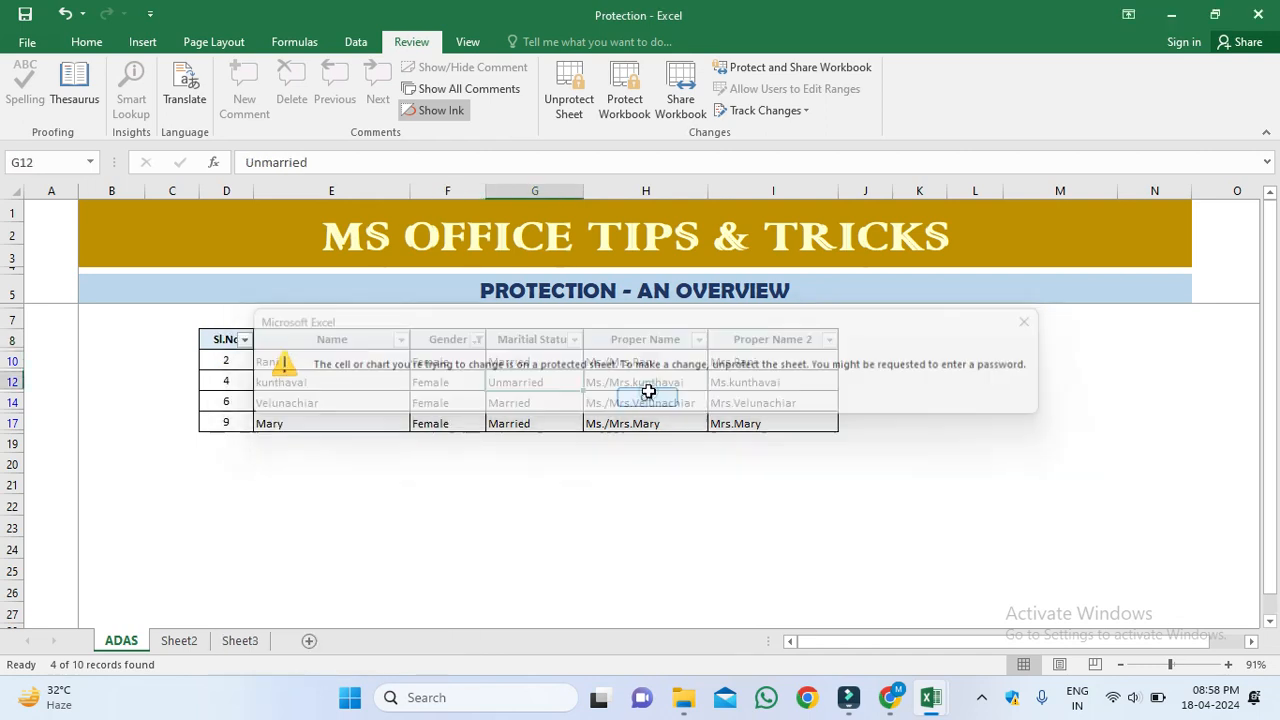
pyautogui.click(660, 420)
pyautogui.click(636, 398)
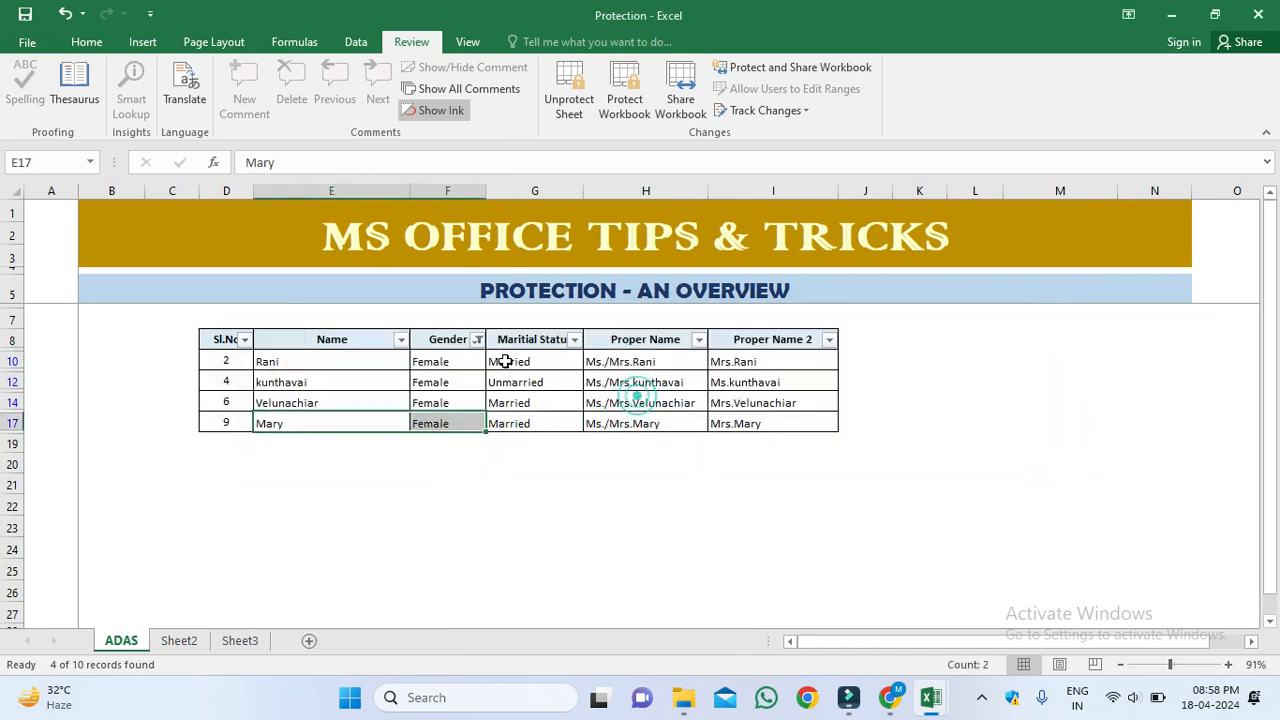
pyautogui.click(477, 340)
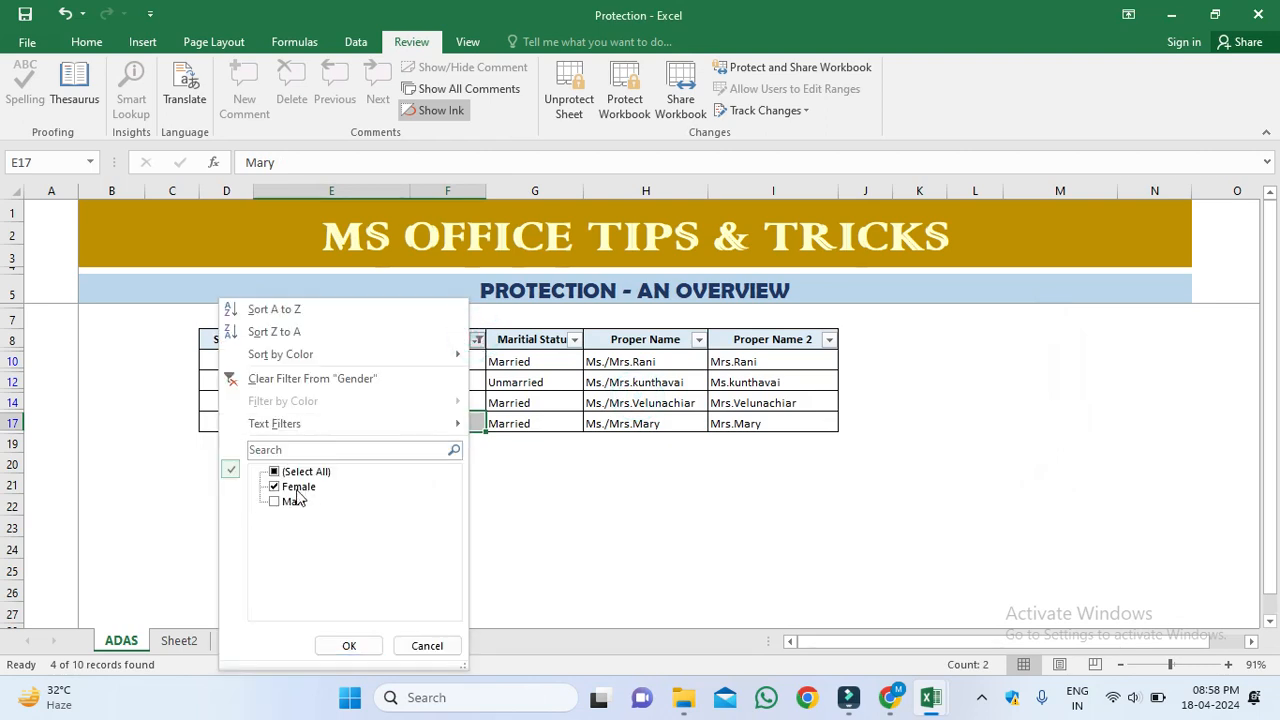
pyautogui.click(290, 472)
pyautogui.click(349, 645)
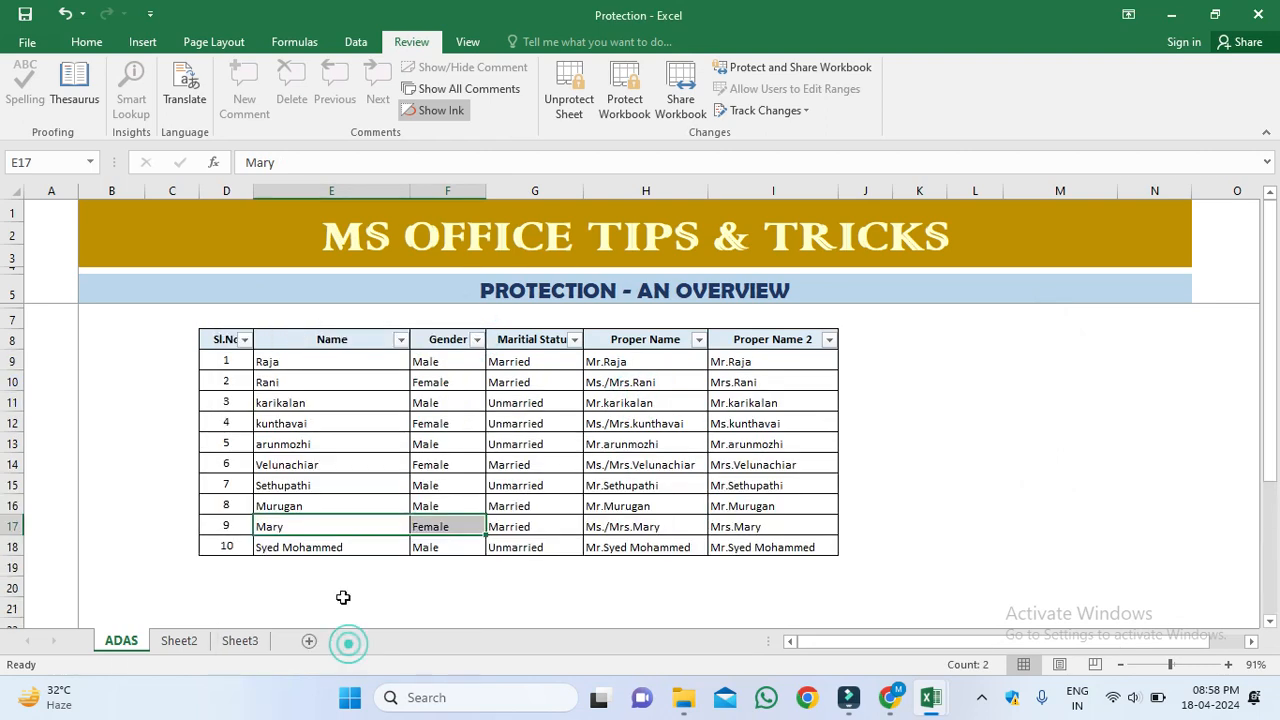
pyautogui.click(477, 340)
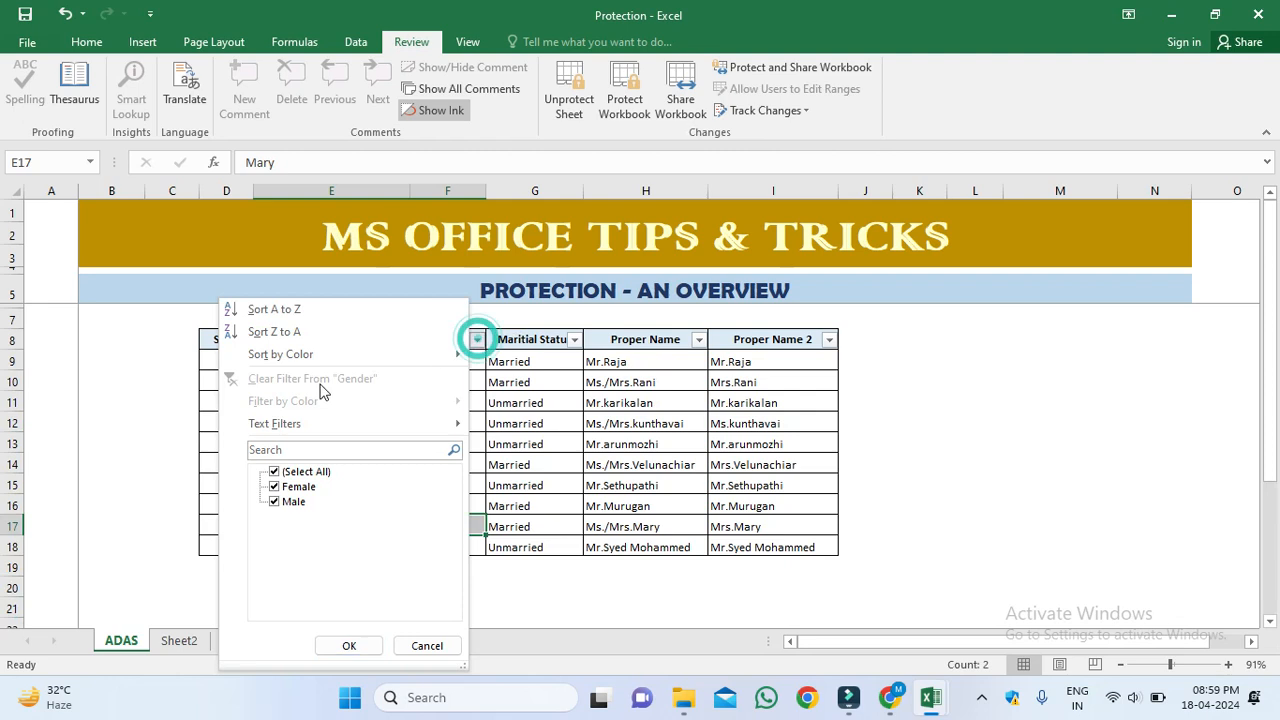
pyautogui.click(295, 315)
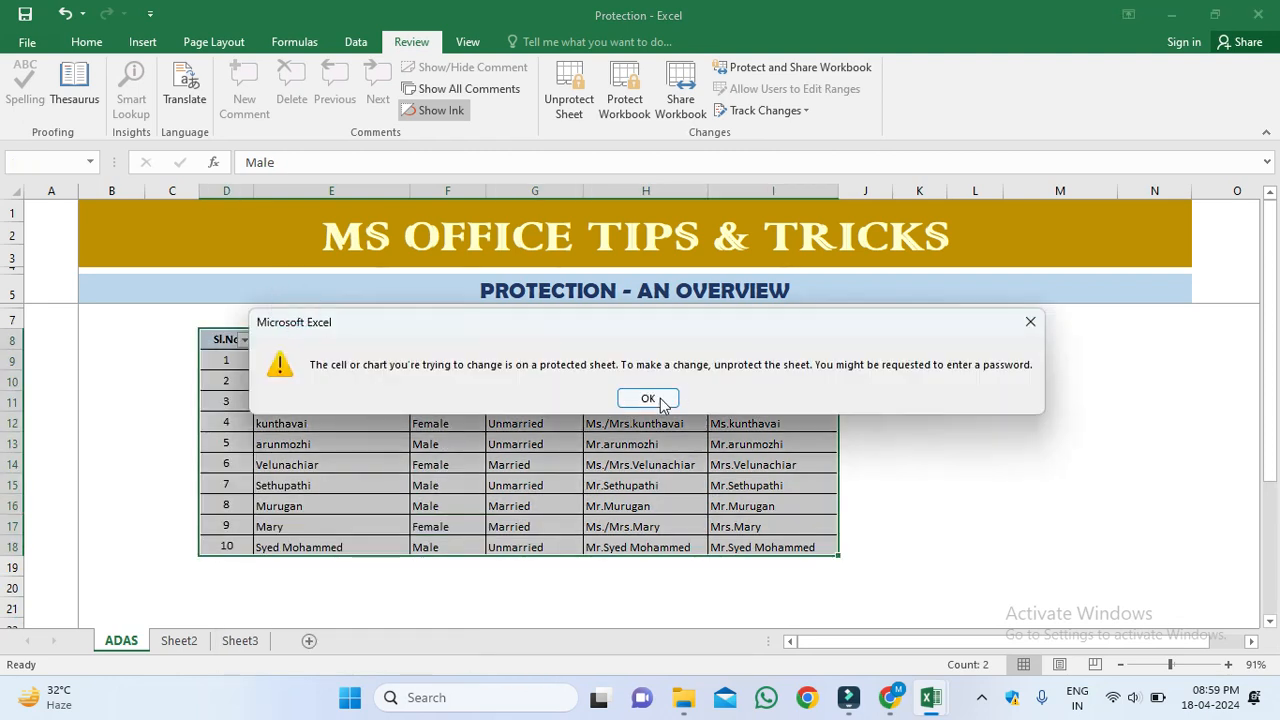
pyautogui.click(648, 403)
pyautogui.click(440, 448)
pyautogui.click(438, 340)
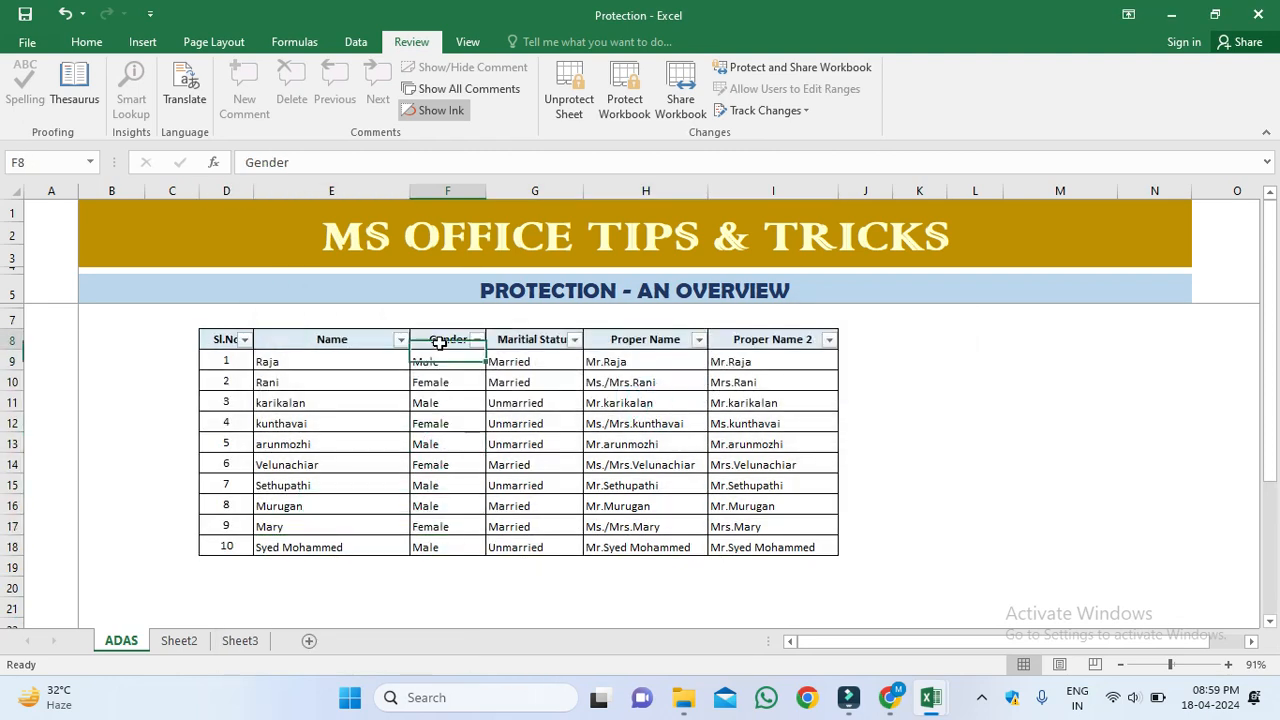
pyautogui.click(477, 340)
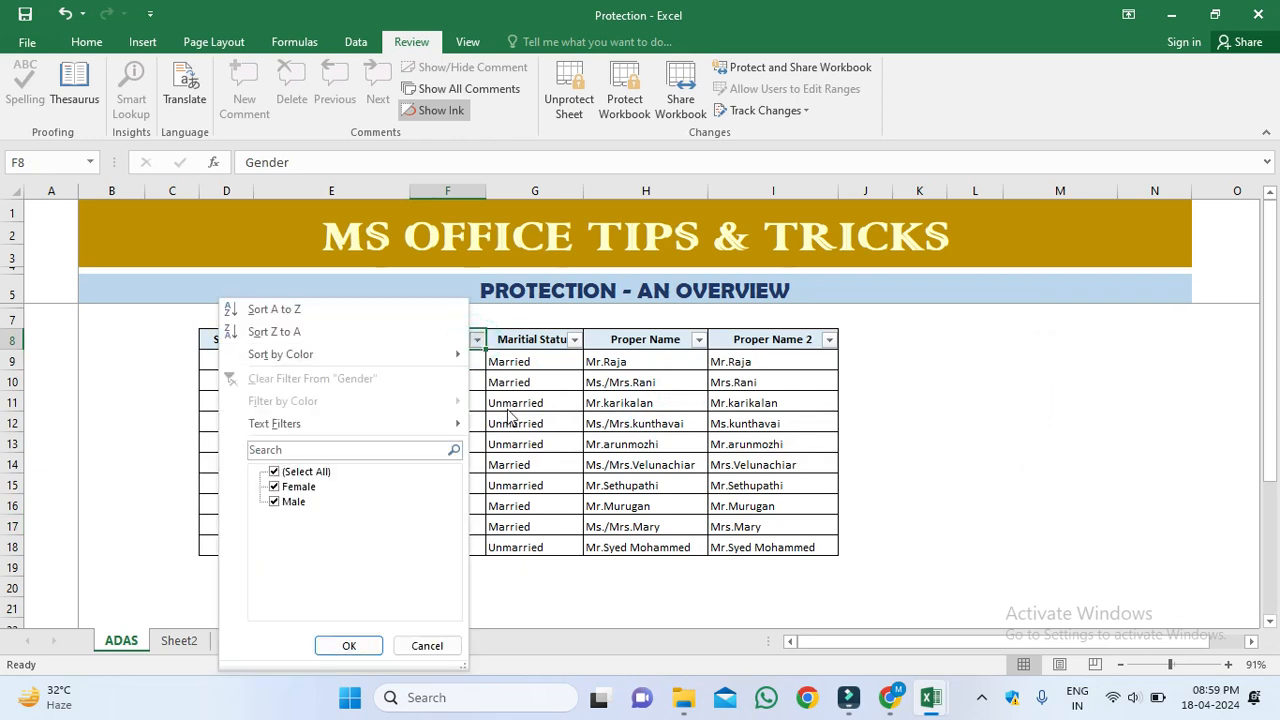
pyautogui.click(420, 646)
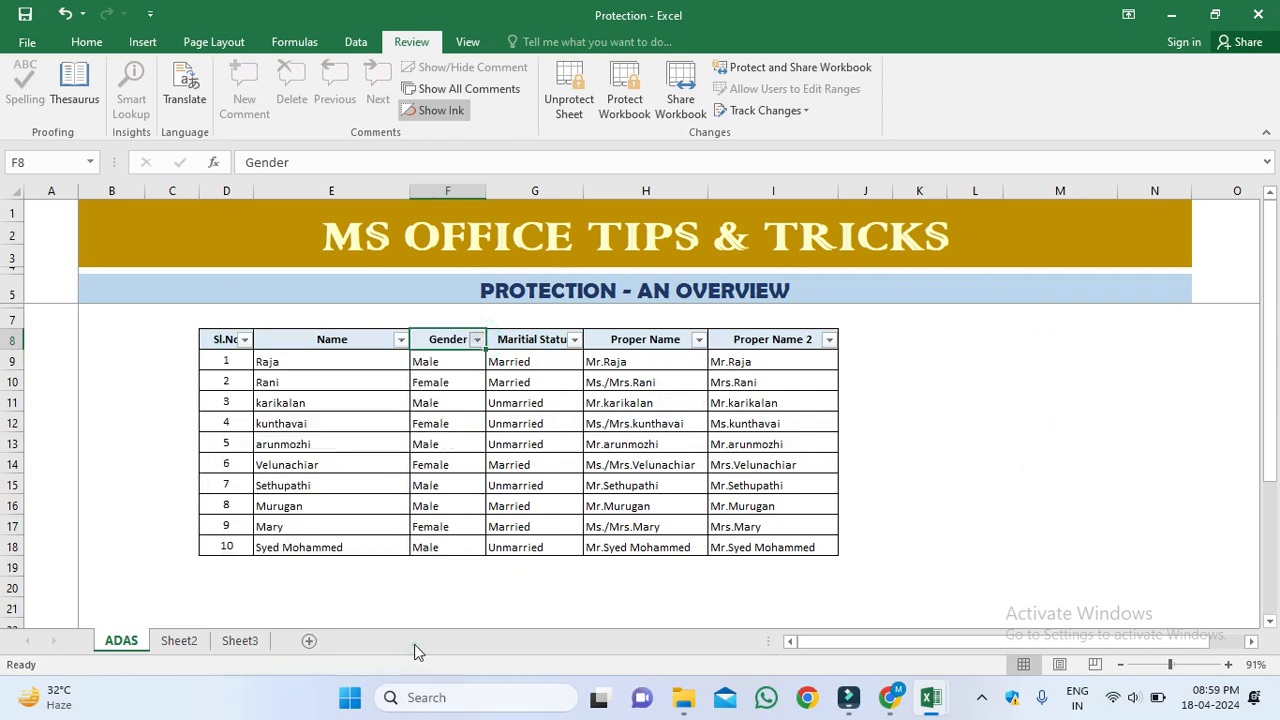
pyautogui.click(568, 100)
pyautogui.click(622, 466)
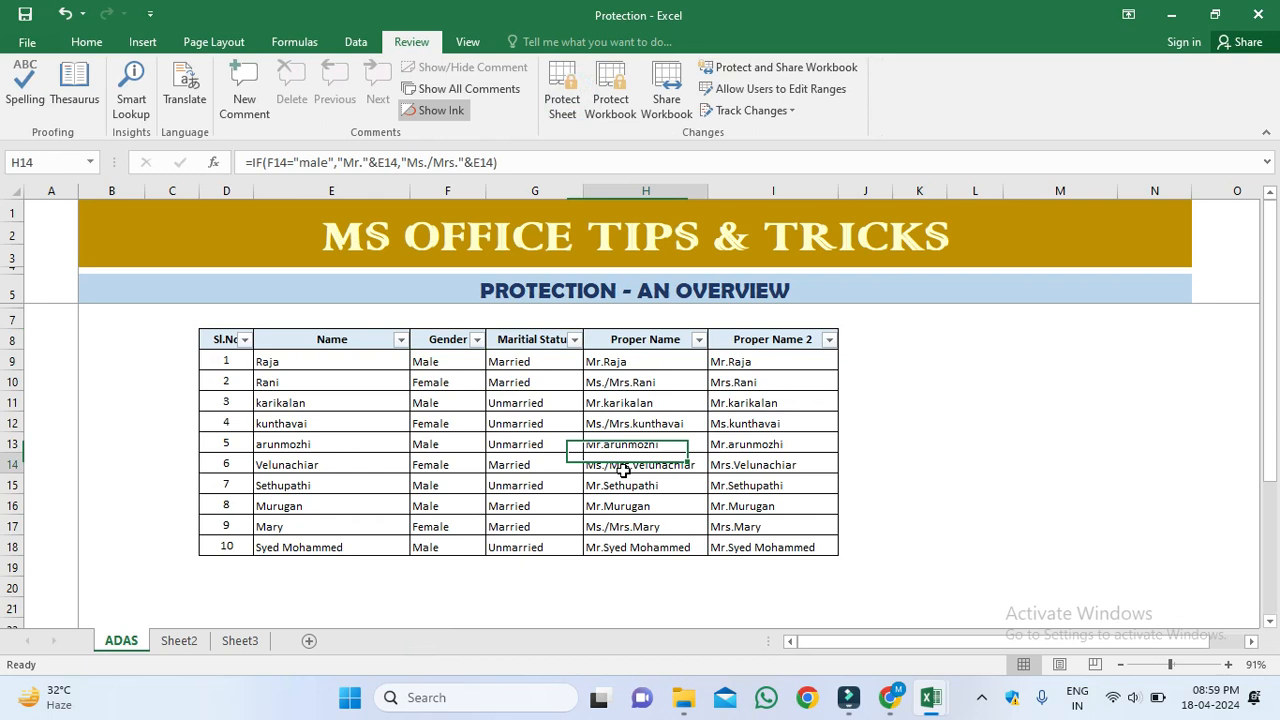
pyautogui.click(420, 347)
pyautogui.click(562, 100)
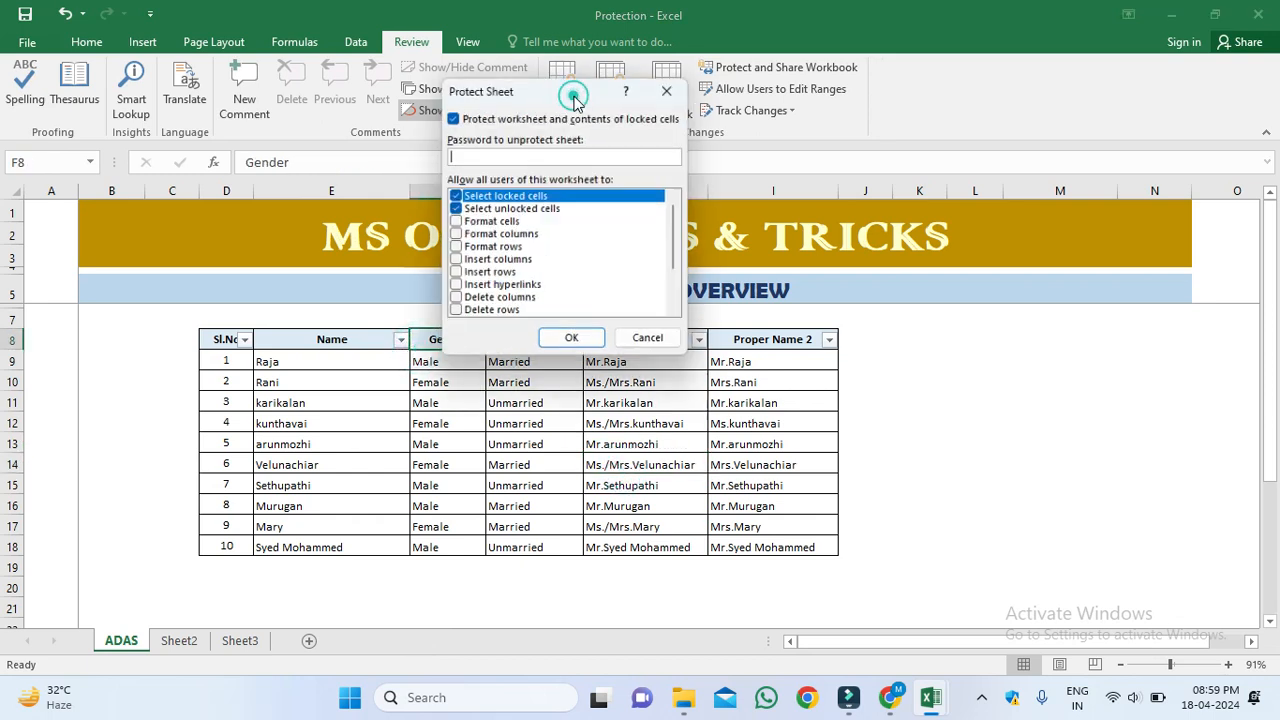
pyautogui.click(653, 343)
pyautogui.click(660, 406)
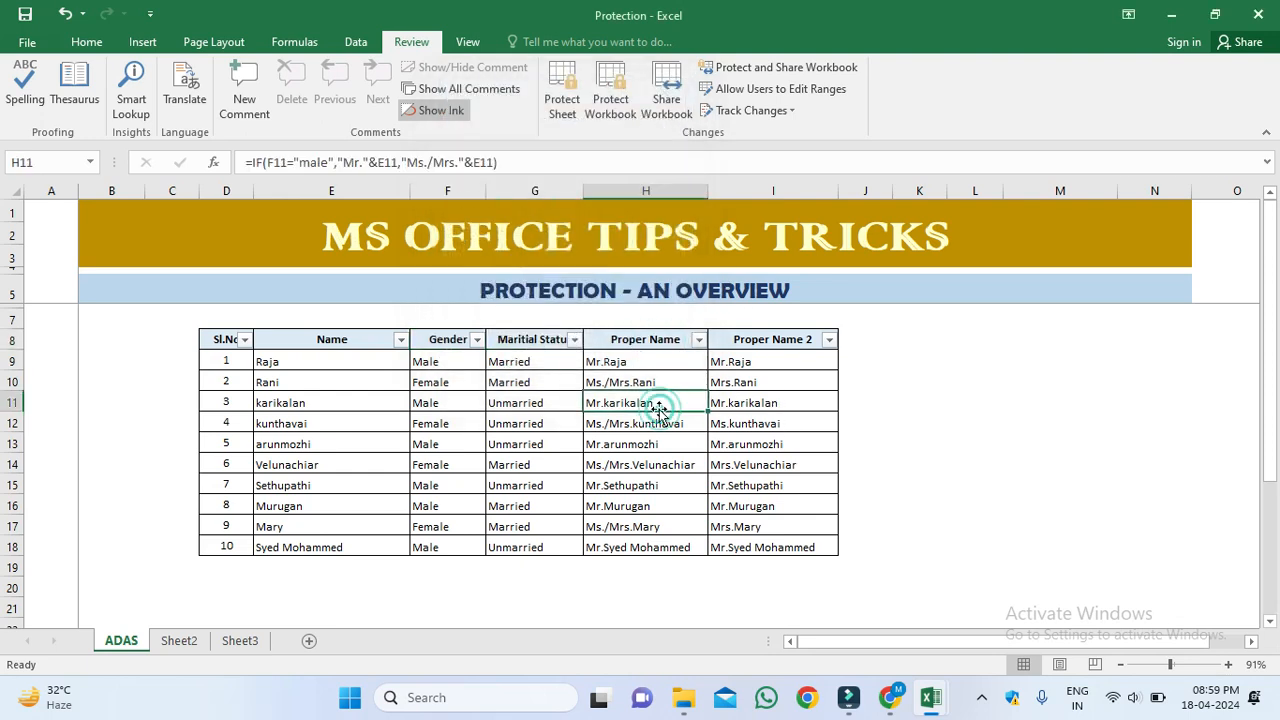
pyautogui.click(374, 383)
pyautogui.click(339, 359)
# Step: Delete the names in E9:E18 and the genders and marital statuses in F9:G18
pyautogui.moveTo(344, 380); pyautogui.dragTo(358, 547)
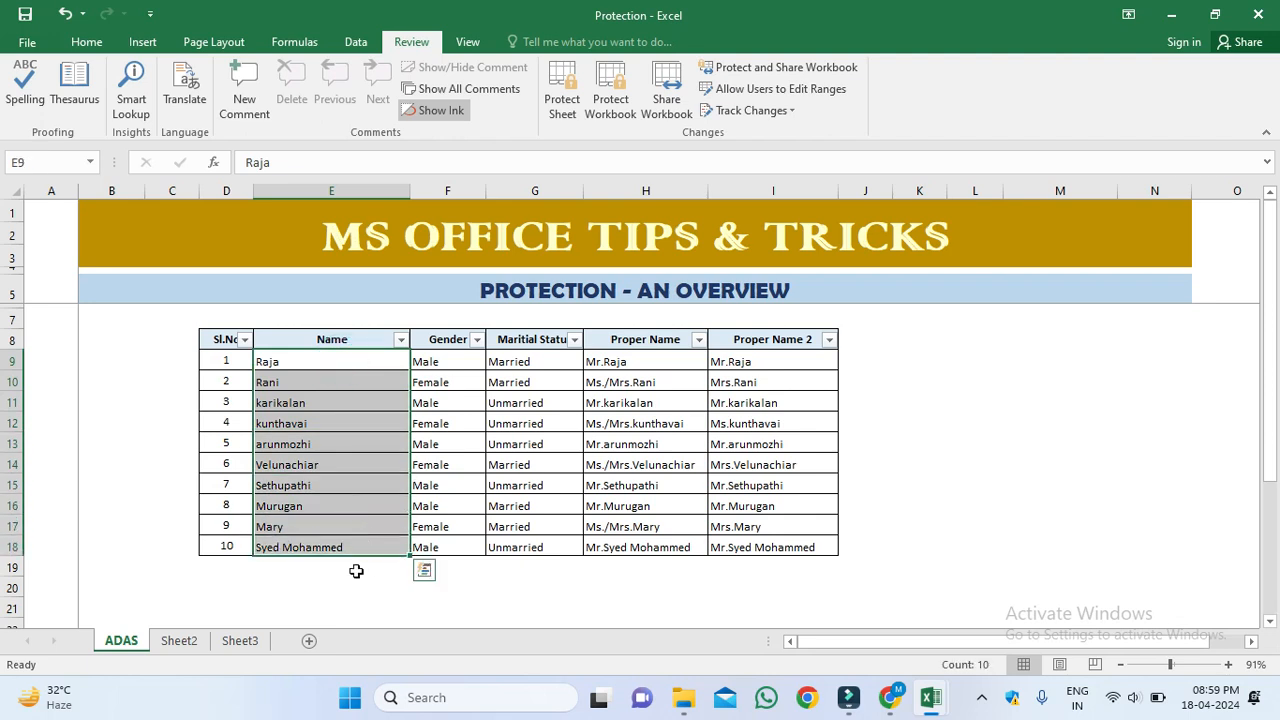
pyautogui.press('Delete')
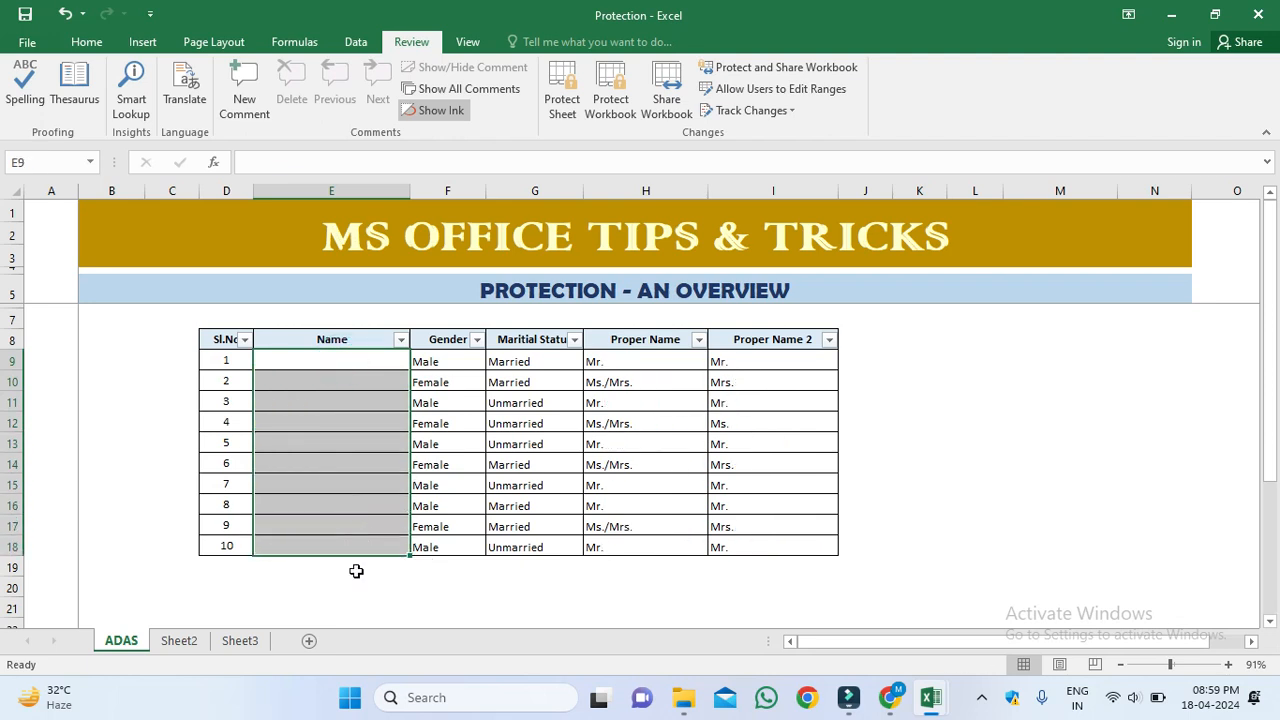
pyautogui.press('Up')
pyautogui.press('Right')
pyautogui.press('Right')
pyautogui.press('Right')
pyautogui.press('Down')
pyautogui.press('Left')
pyautogui.press('Left')
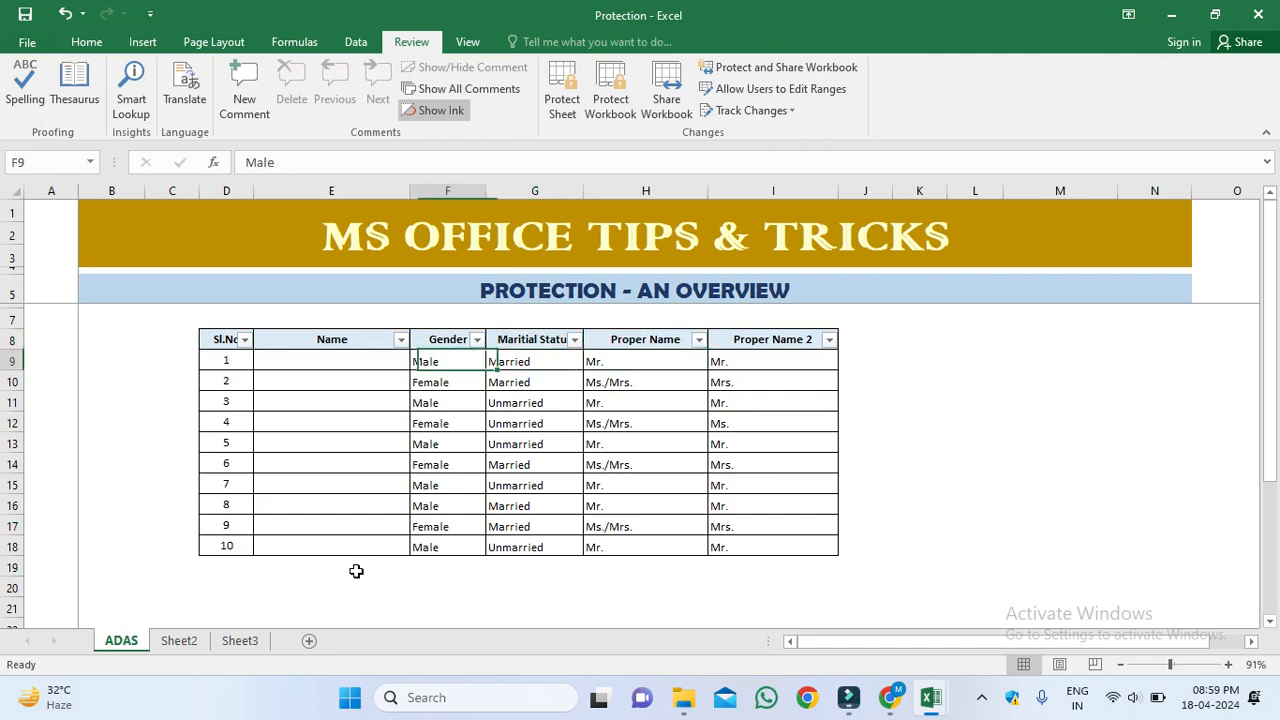
pyautogui.hotkey('shift', 'Right')
pyautogui.hotkey('shift', 'Down')
pyautogui.hotkey('ctrl', 'shift', 'Down')
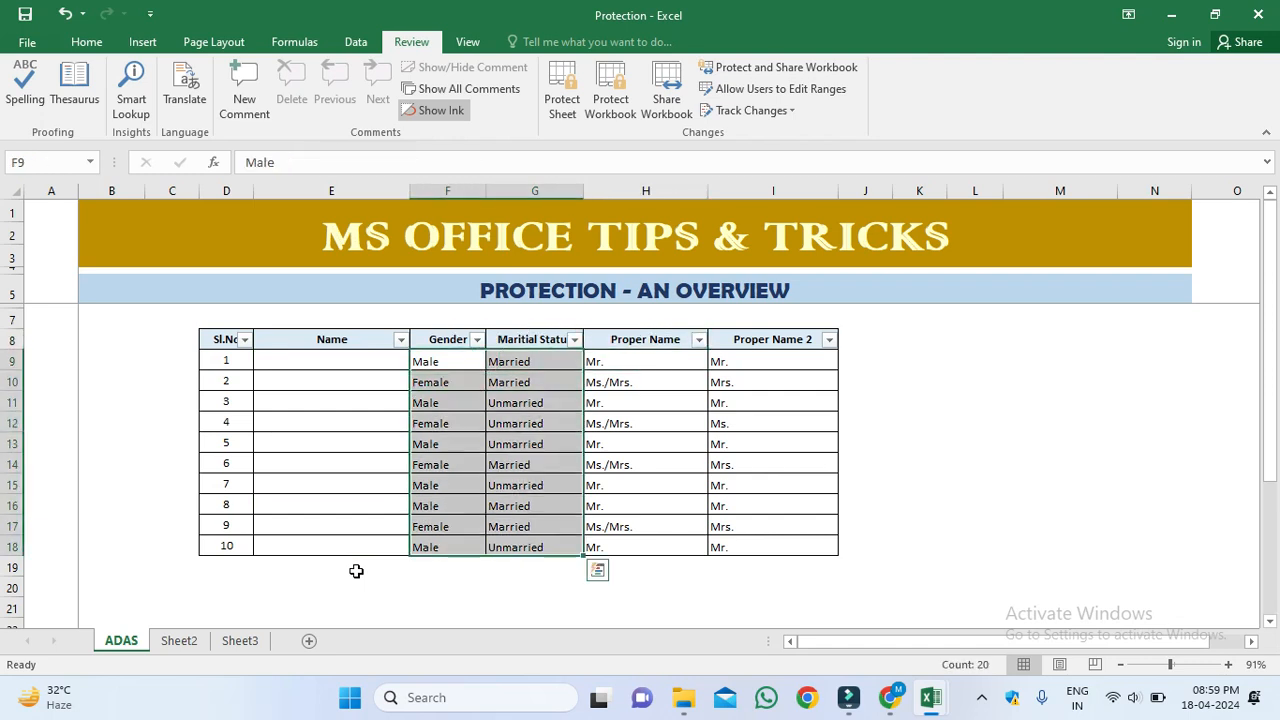
pyautogui.press('Delete')
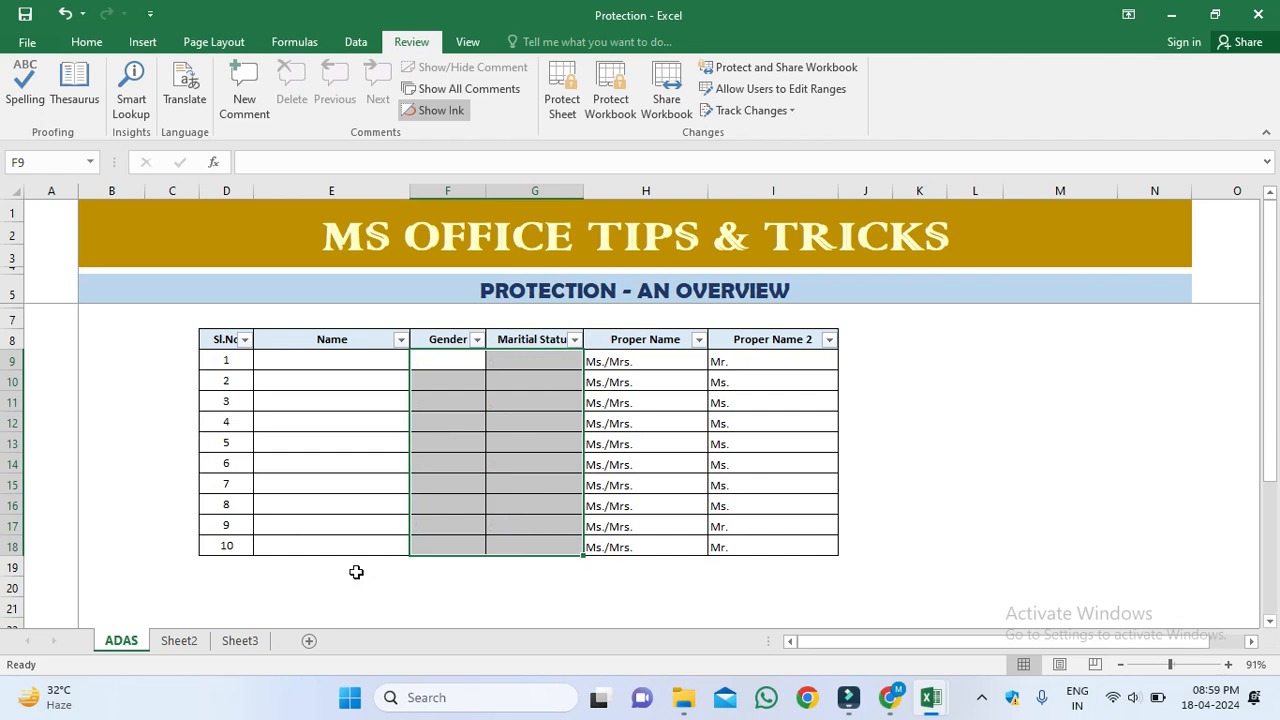
# Step: Inspect the title formulas in H9, I11 and H13 and select the Proper Name cells from H9
pyautogui.click(350, 408)
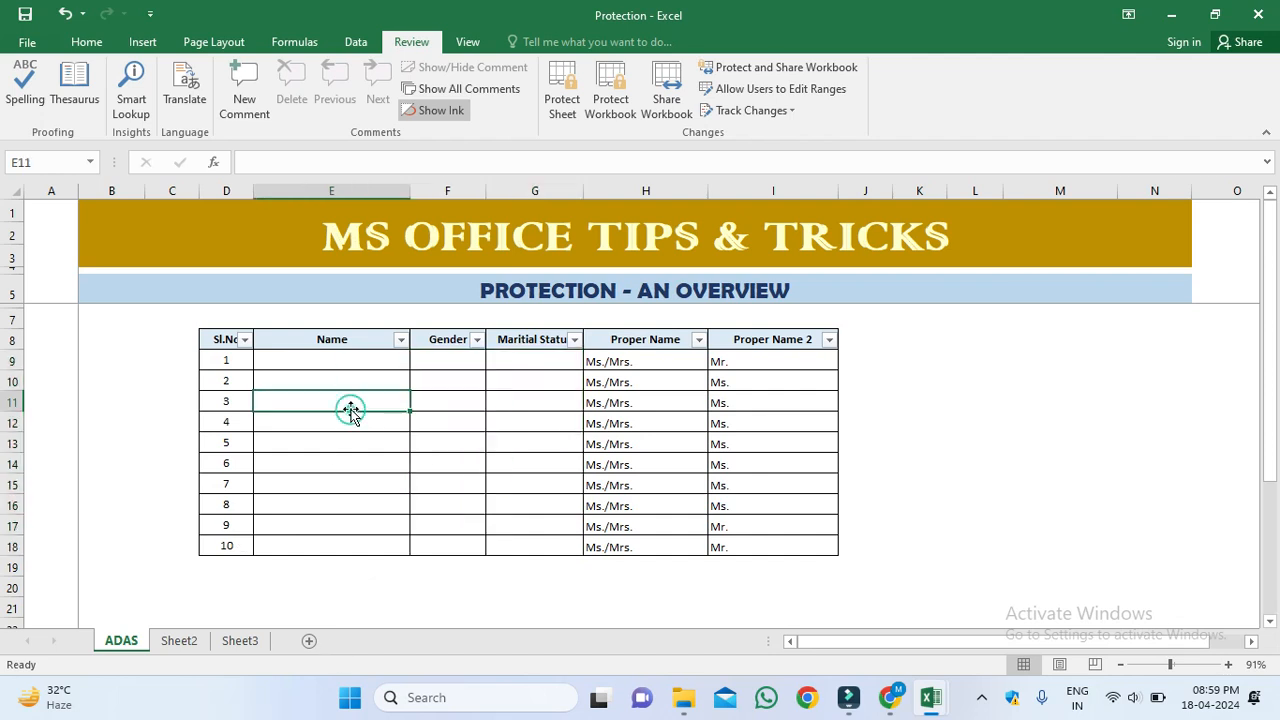
pyautogui.click(650, 360)
pyautogui.click(763, 404)
pyautogui.click(689, 440)
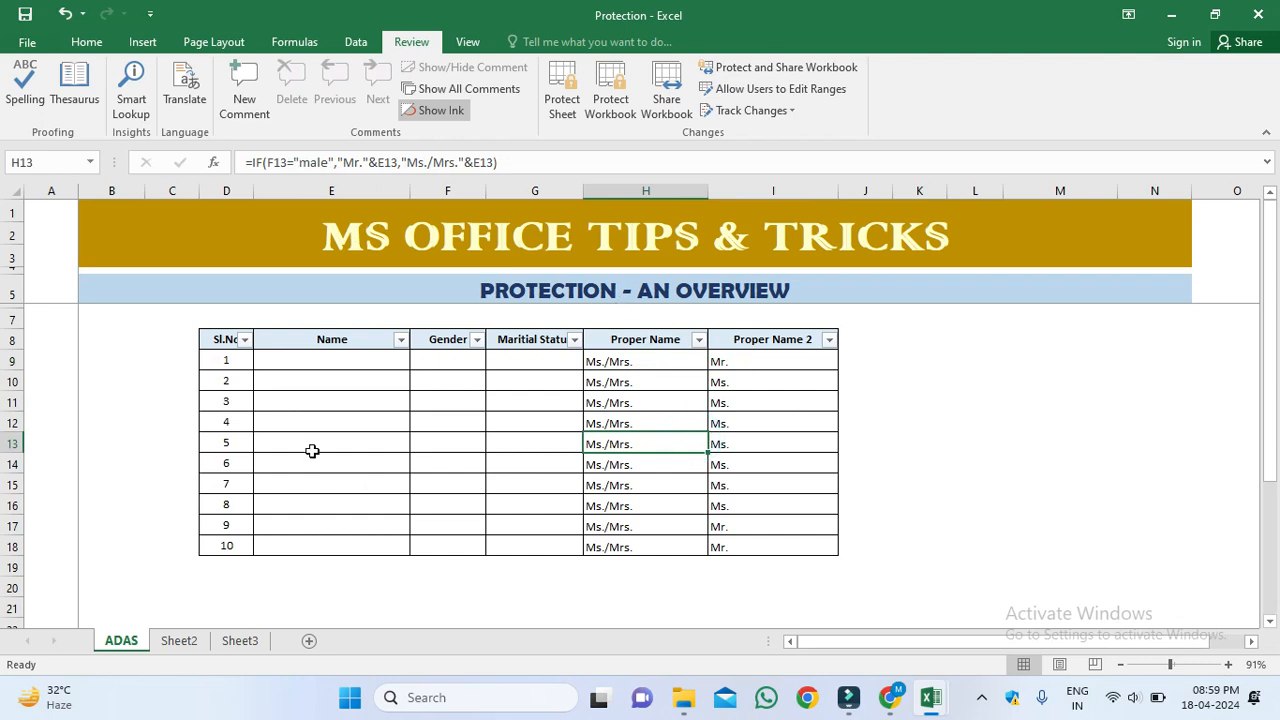
pyautogui.click(286, 378)
pyautogui.moveTo(289, 360); pyautogui.dragTo(557, 557)
pyautogui.click(652, 361)
pyautogui.moveTo(659, 361); pyautogui.dragTo(763, 525)
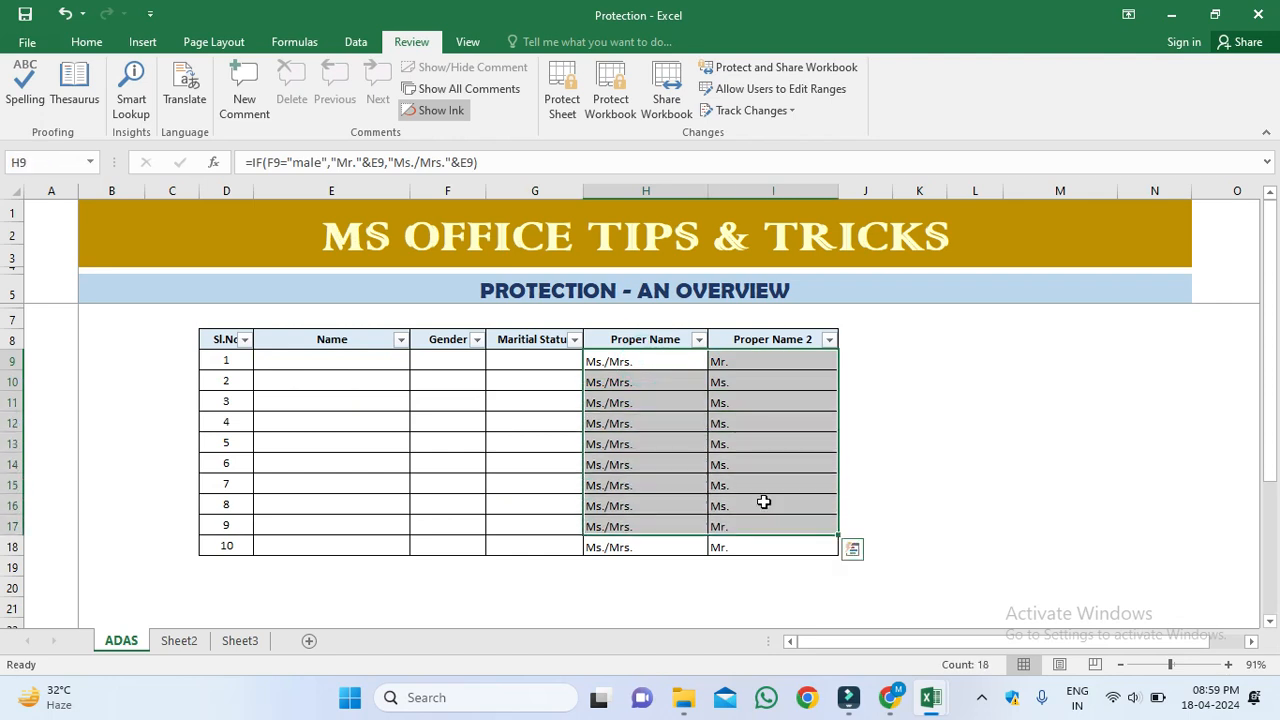
pyautogui.click(763, 500)
pyautogui.moveTo(654, 363); pyautogui.dragTo(763, 543)
# Step: Test overwriting H13 with 'FSDA' and cancel, restoring 'Ms./Mrs.'
pyautogui.click(677, 443)
pyautogui.write('FSDA')
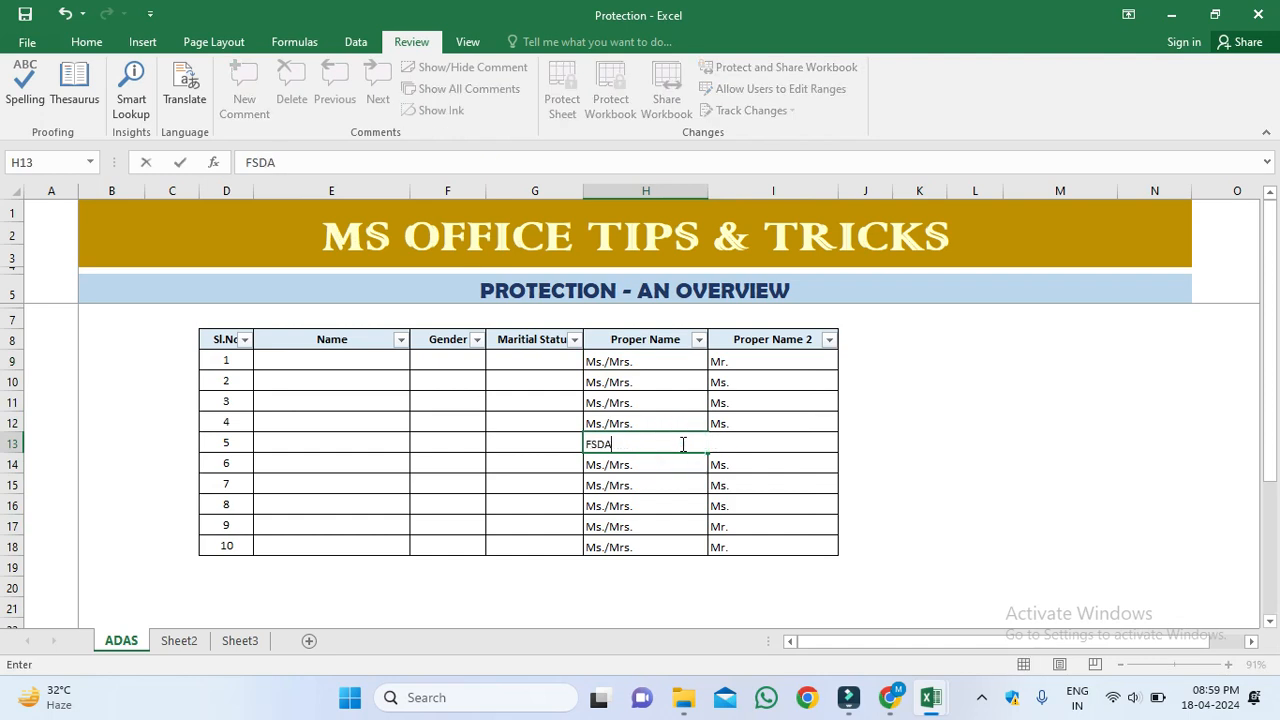
pyautogui.press('Escape')
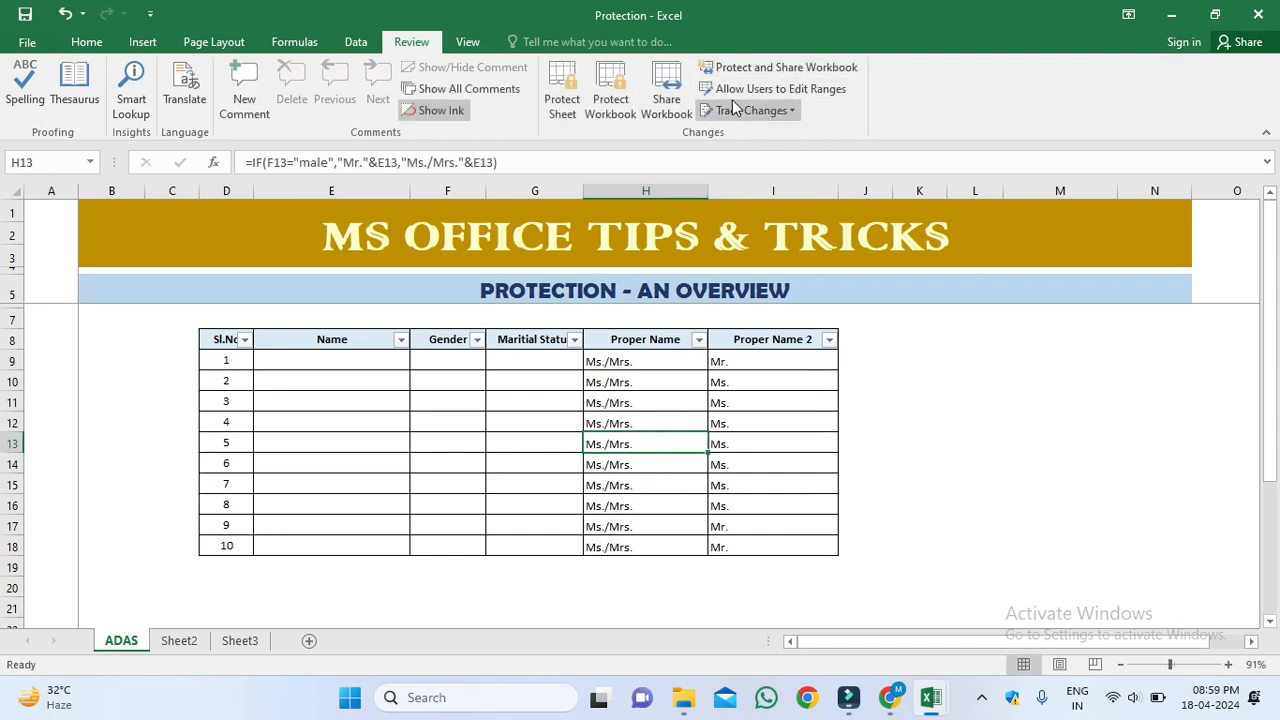
# Step: Select the input cells E9:G18
pyautogui.moveTo(342, 358); pyautogui.dragTo(536, 542)
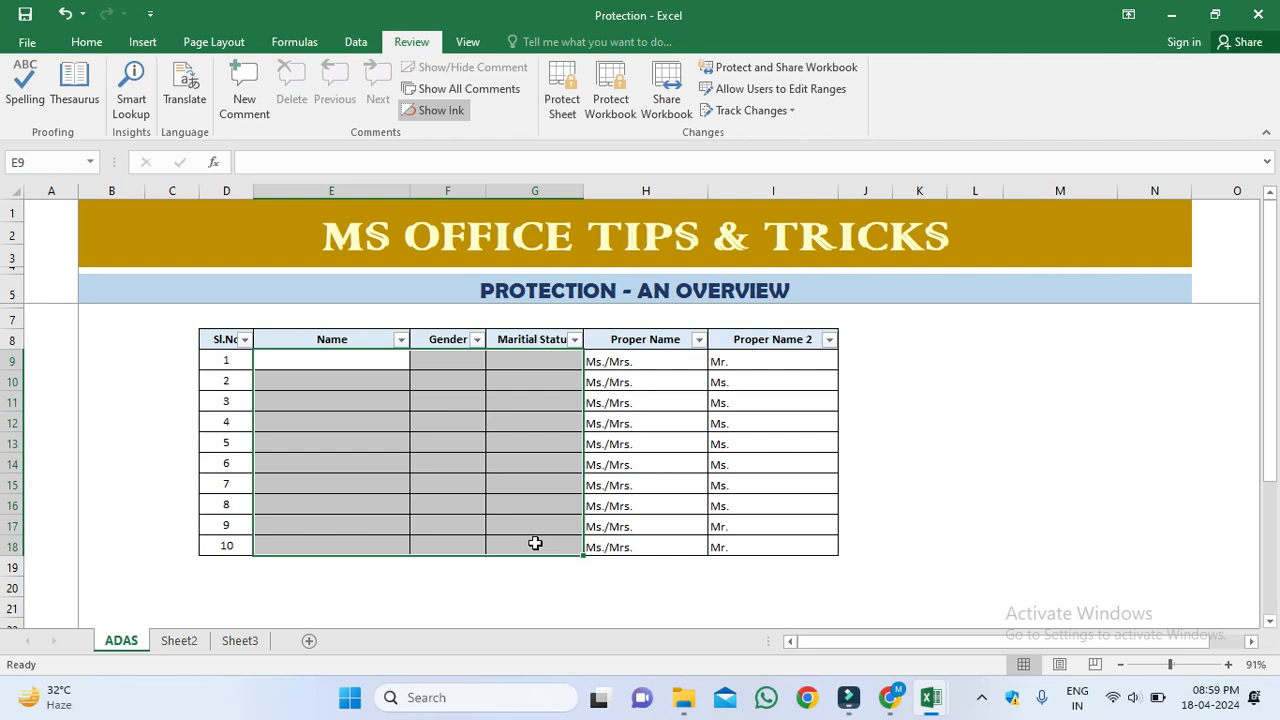
pyautogui.moveTo(374, 361); pyautogui.dragTo(388, 537)
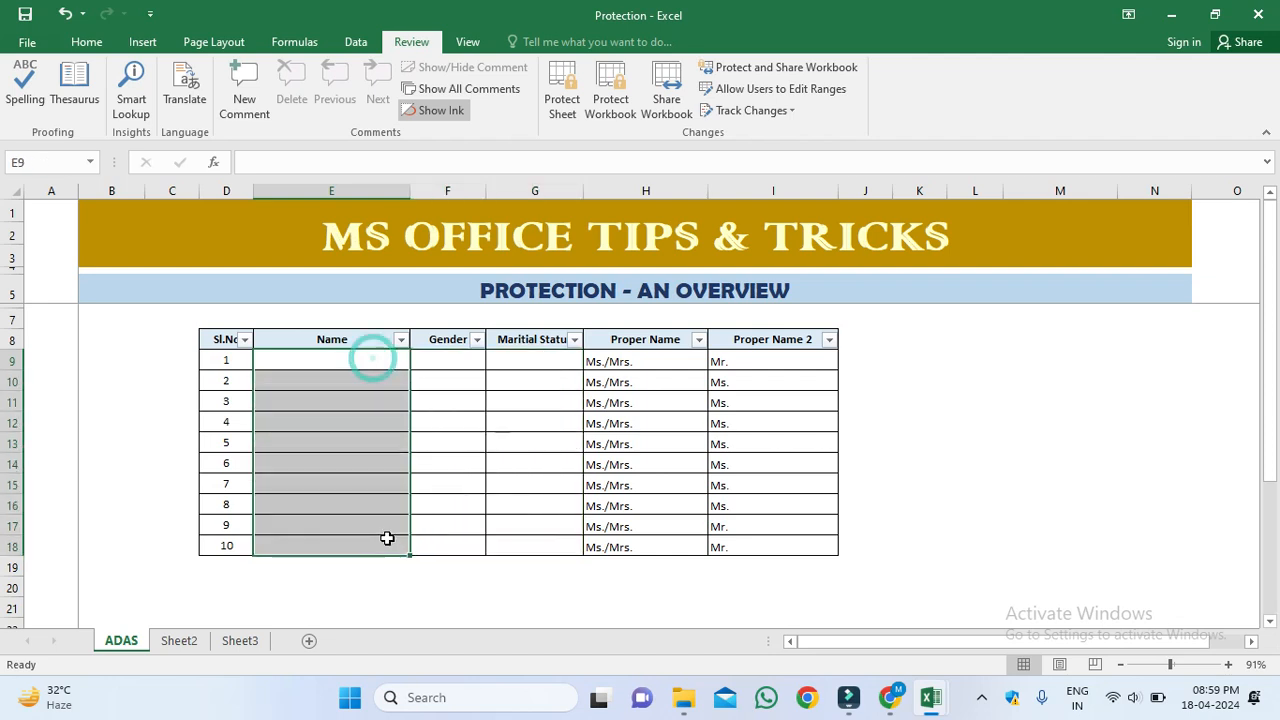
pyautogui.click(449, 513)
pyautogui.moveTo(320, 360); pyautogui.dragTo(559, 540)
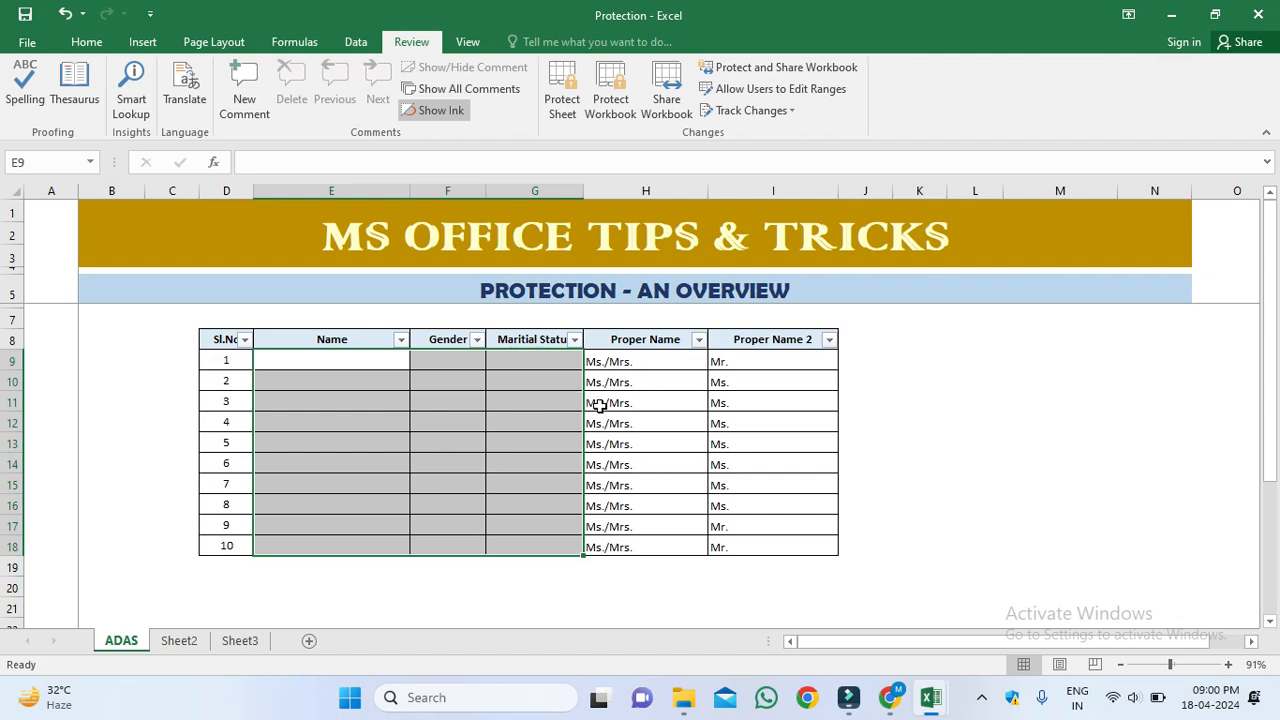
# Step: Define Range1 for $E$9:$G$18 as editable under protection and apply it
pyautogui.click(788, 89)
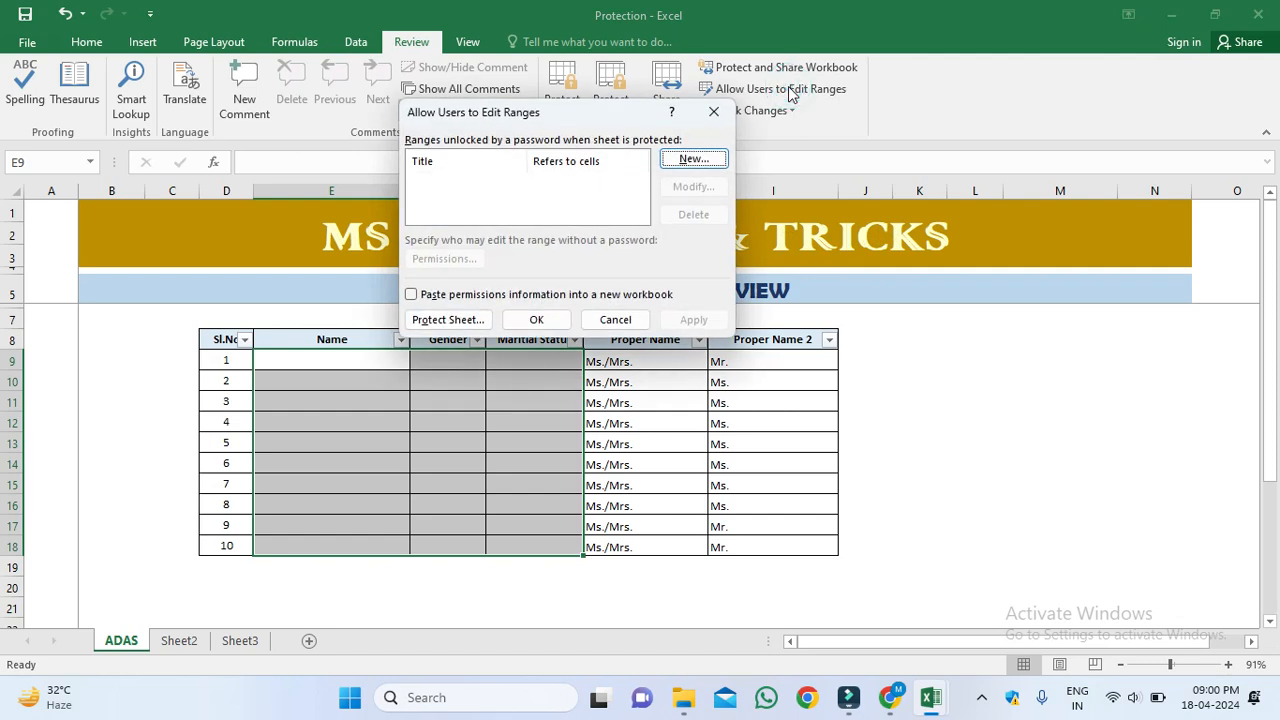
pyautogui.click(693, 160)
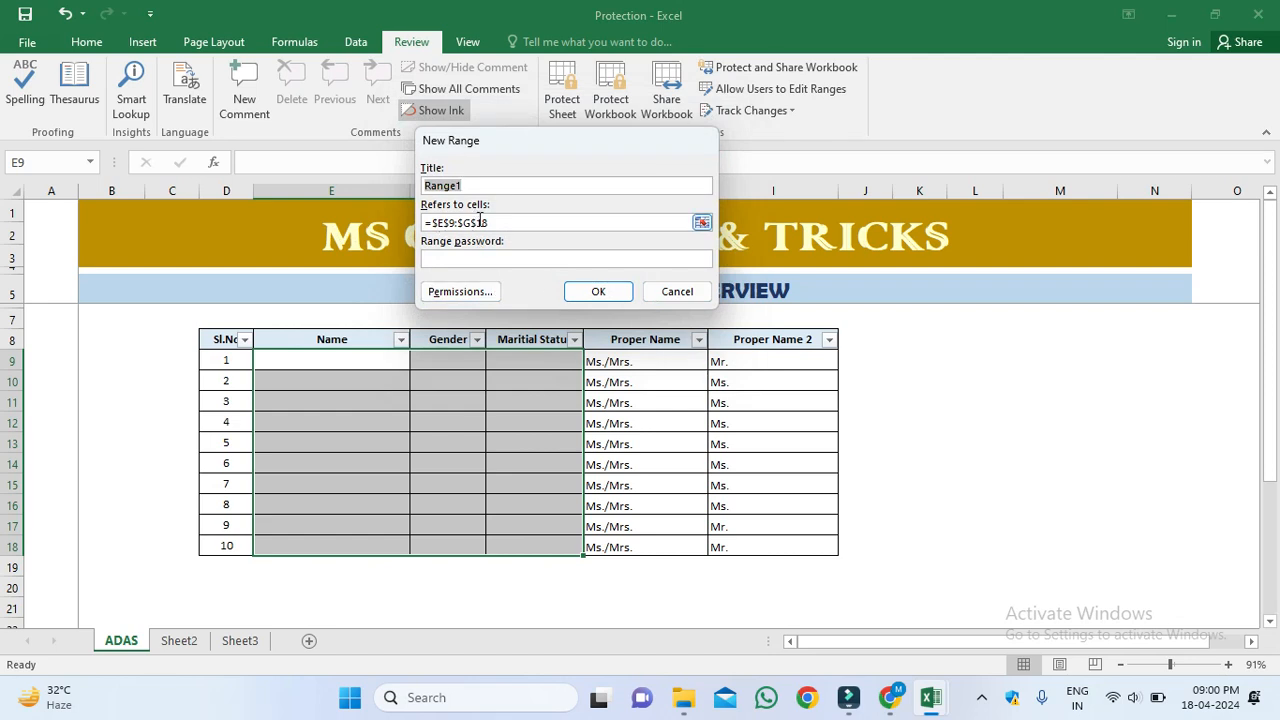
pyautogui.click(606, 293)
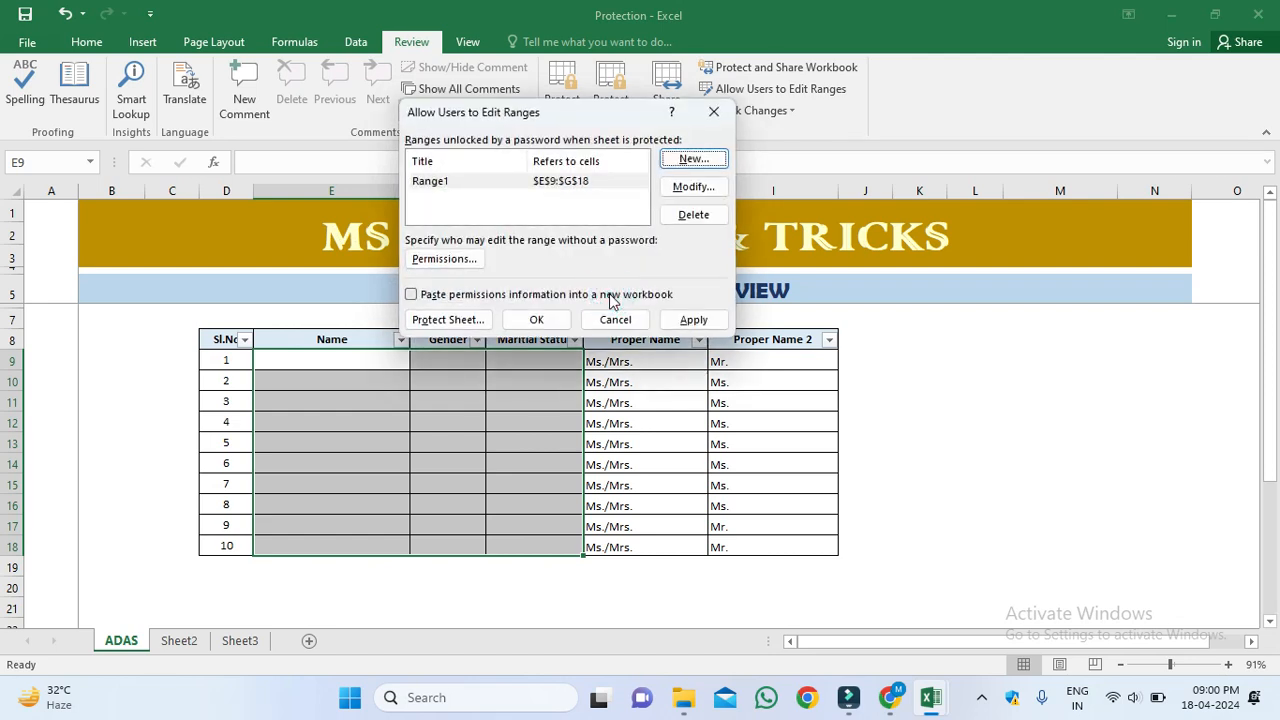
pyautogui.click(693, 319)
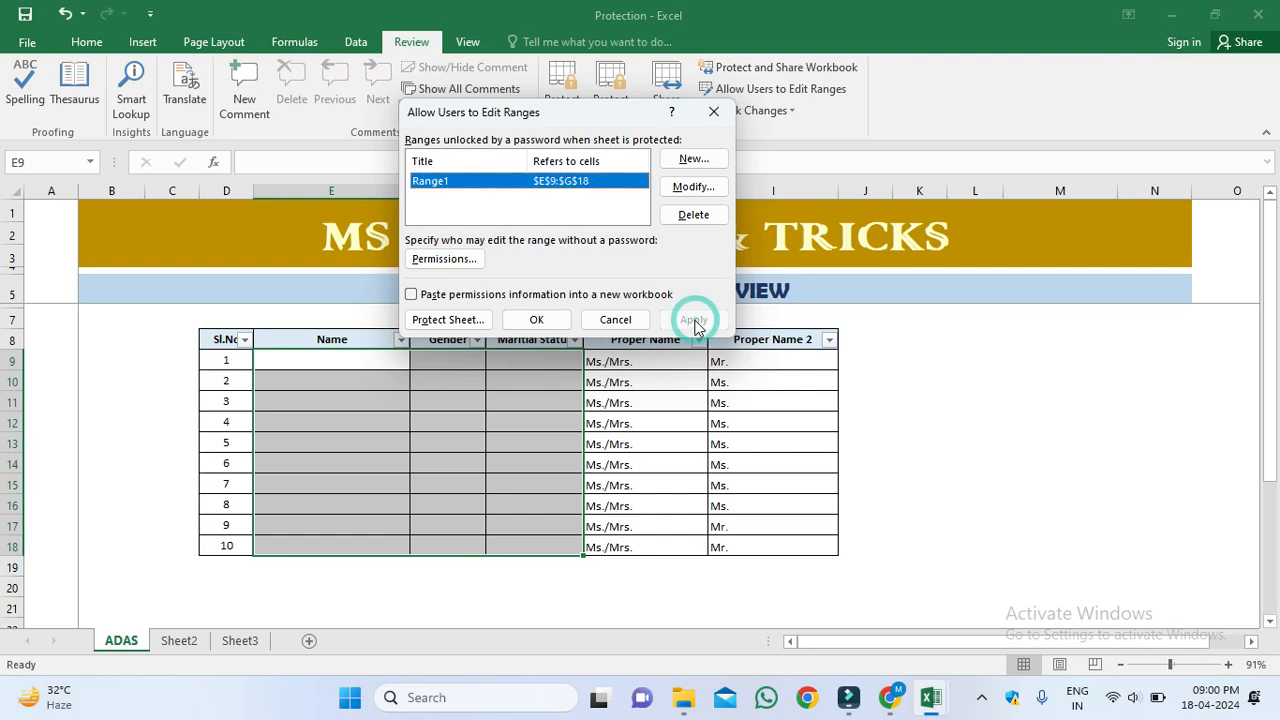
pyautogui.click(530, 319)
# Step: Select Name column cells E12, E9 and E10
pyautogui.click(331, 423)
pyautogui.click(321, 362)
pyautogui.click(323, 381)
pyautogui.click(375, 381)
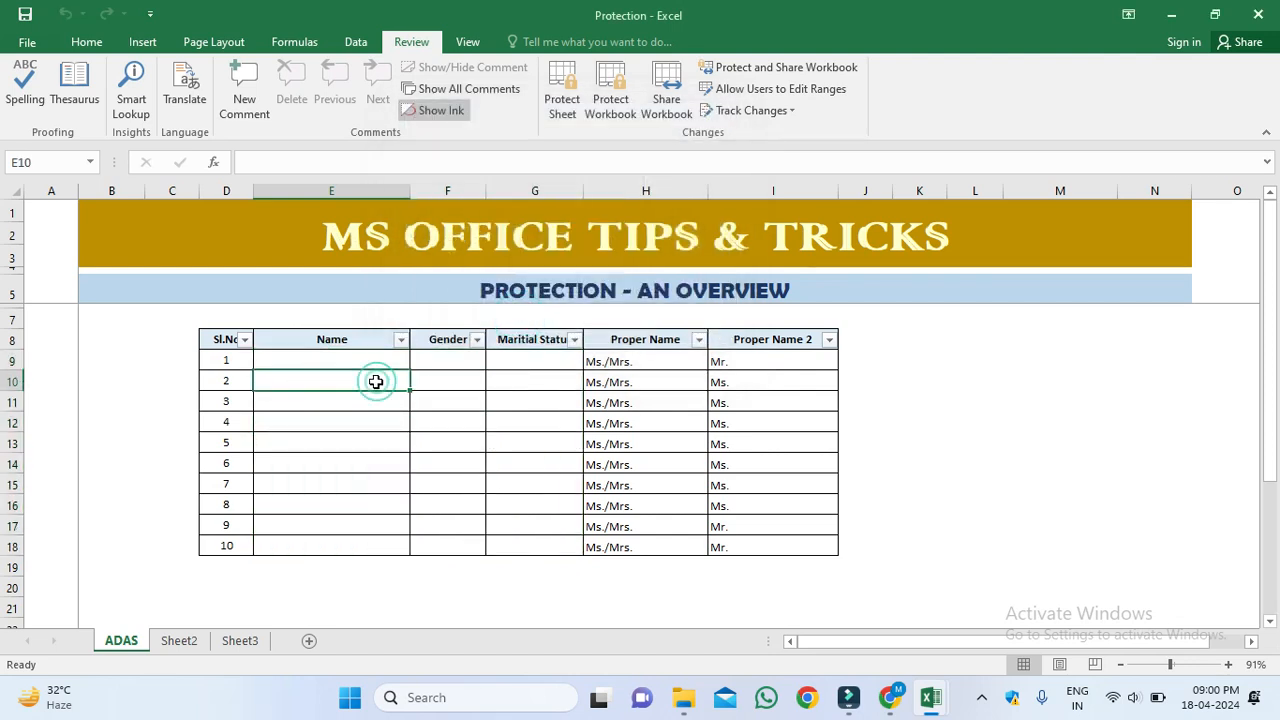
pyautogui.click(564, 96)
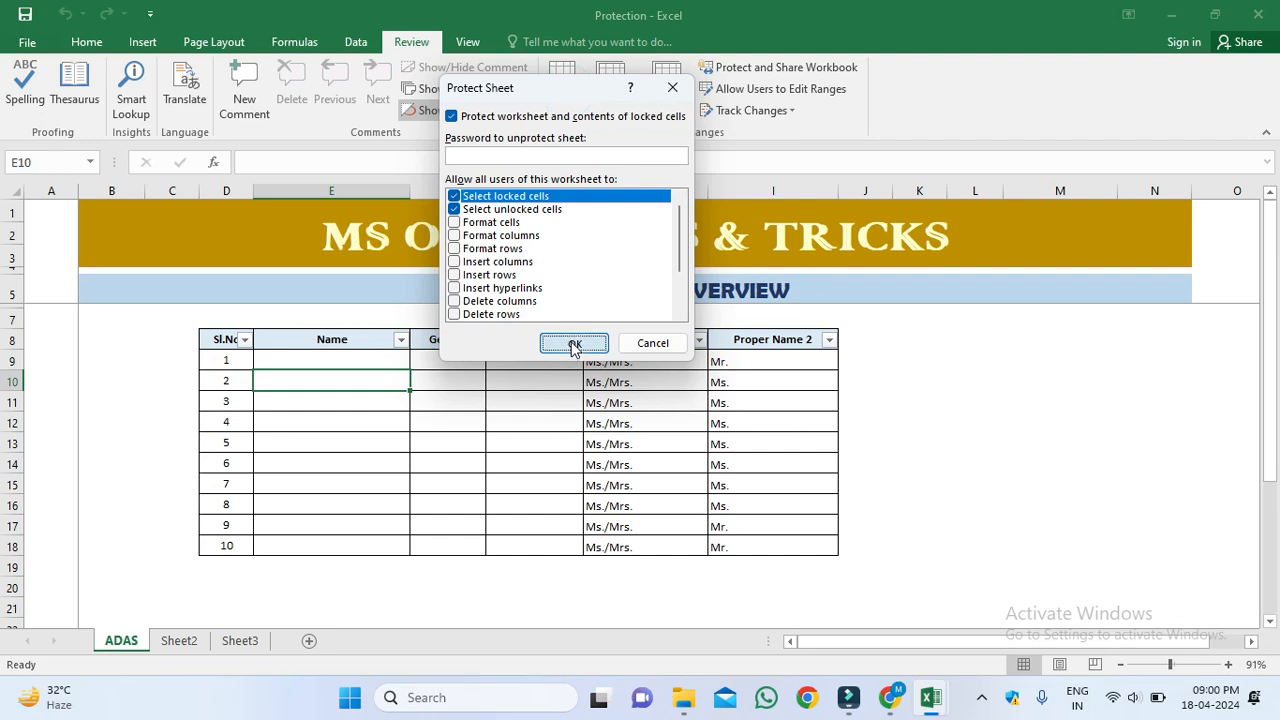
pyautogui.click(574, 343)
pyautogui.click(351, 420)
pyautogui.doubleClick(357, 421)
pyautogui.write('AFSA')
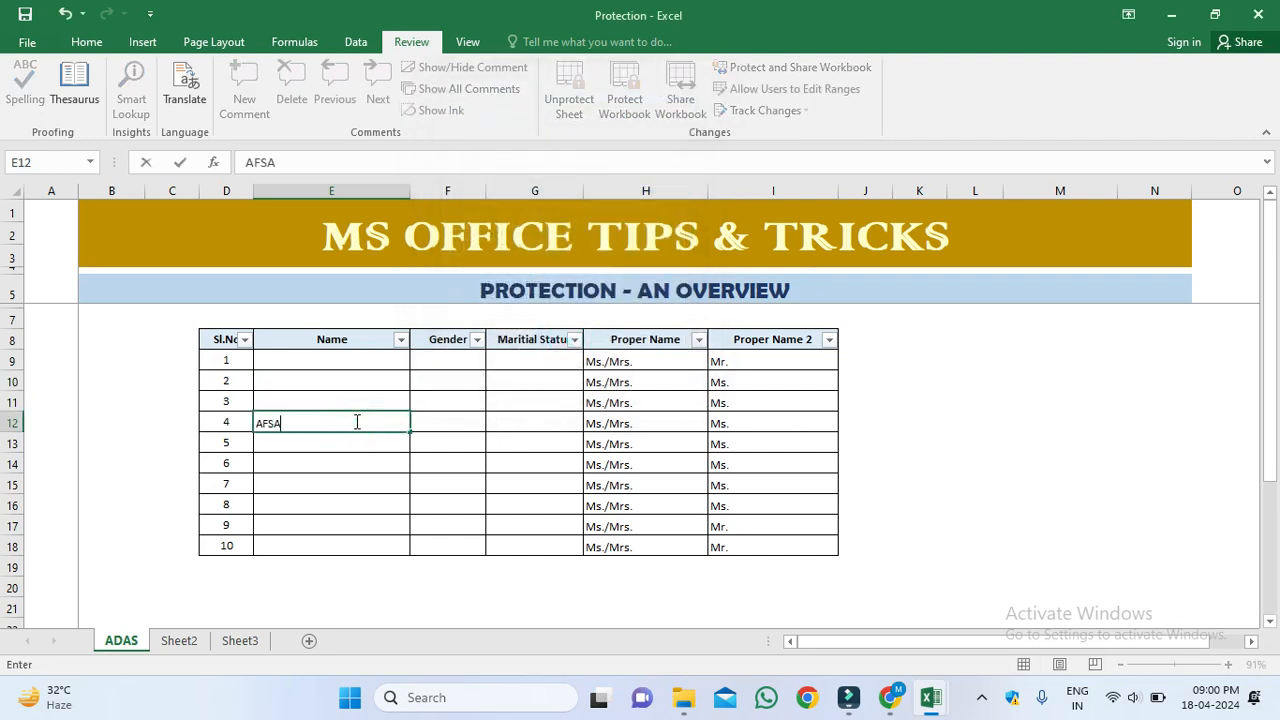
pyautogui.press('Return')
pyautogui.press('Up')
pyautogui.press('Right')
pyautogui.press('Right')
pyautogui.press('Right')
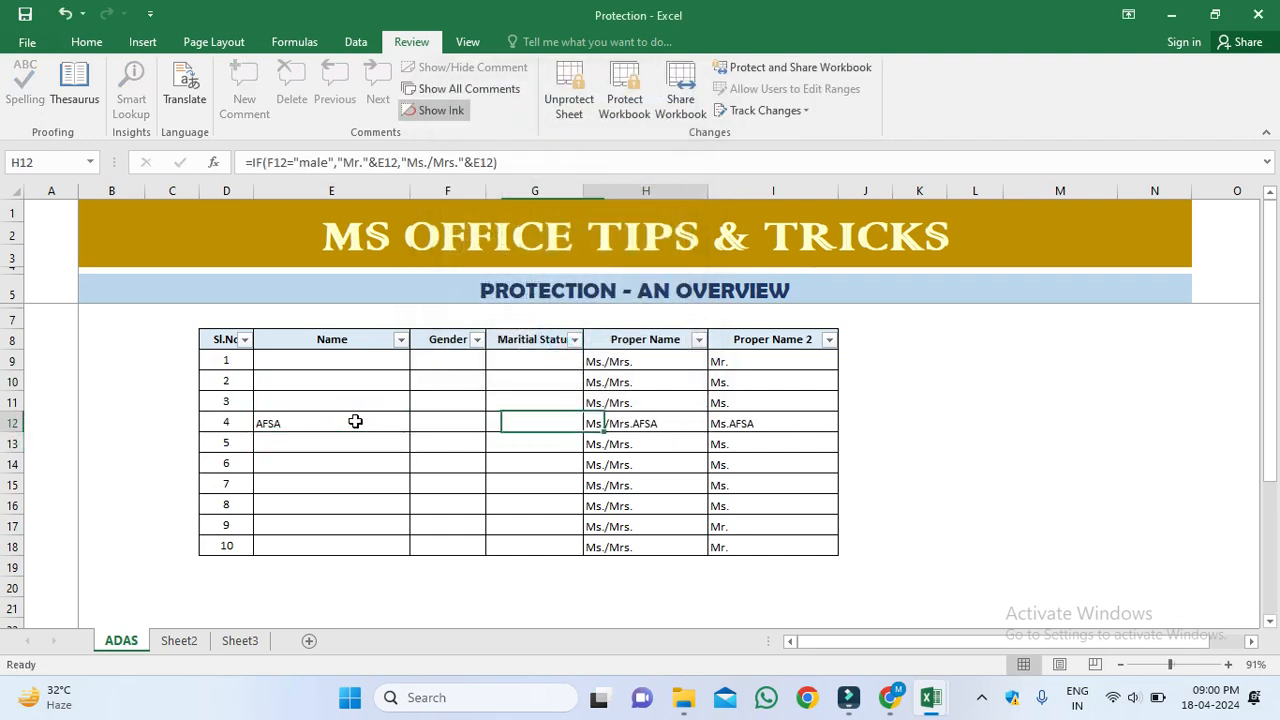
pyautogui.press('Delete')
pyautogui.press('Return')
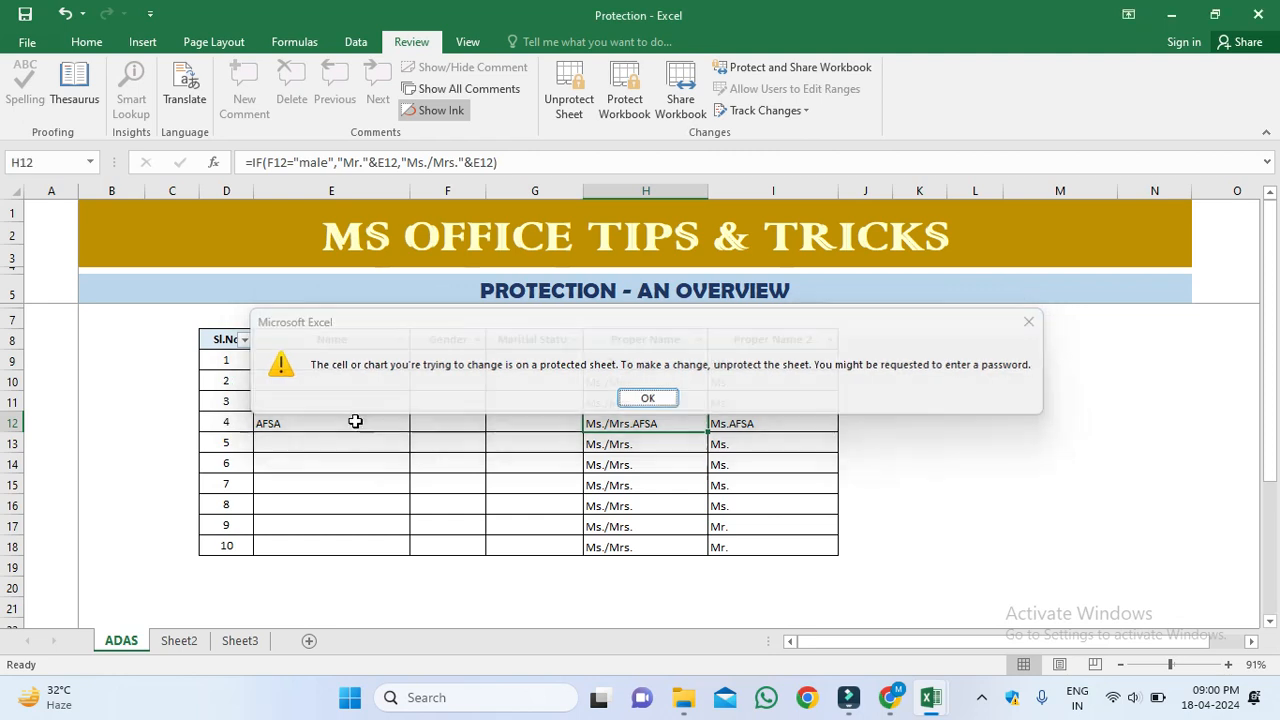
pyautogui.press('Right')
pyautogui.press('Delete')
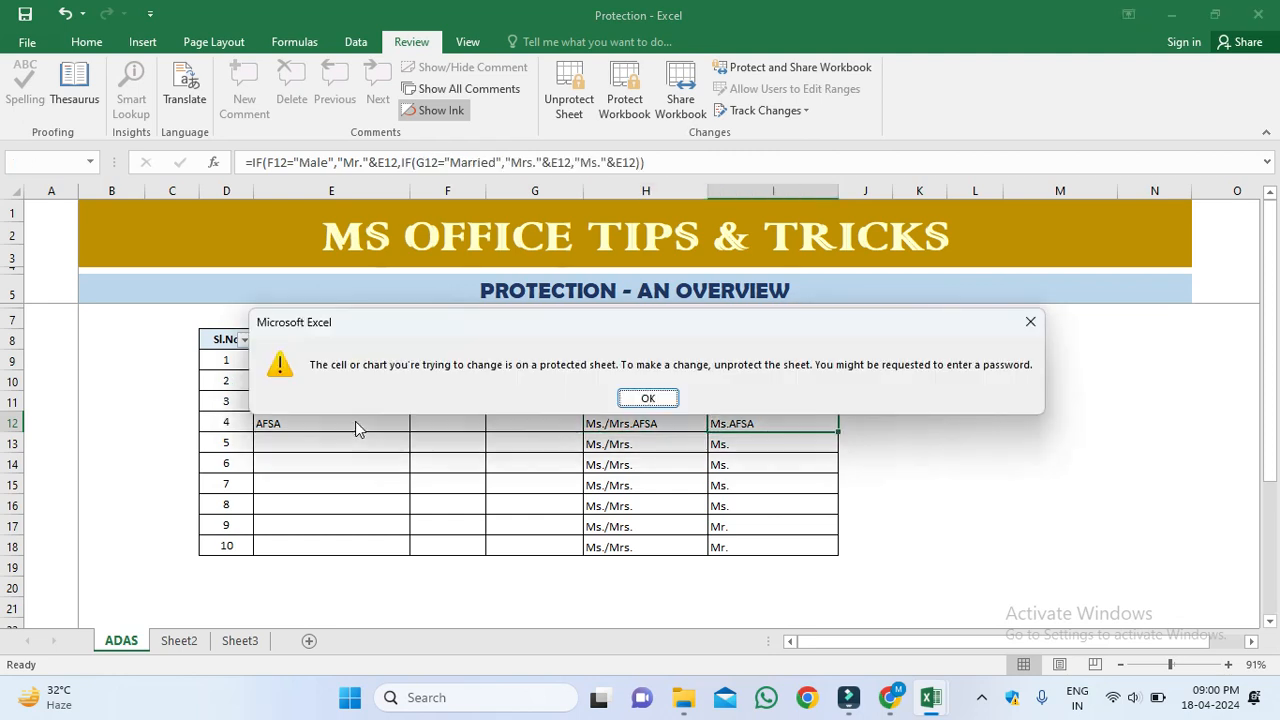
pyautogui.press('Return')
pyautogui.click(569, 88)
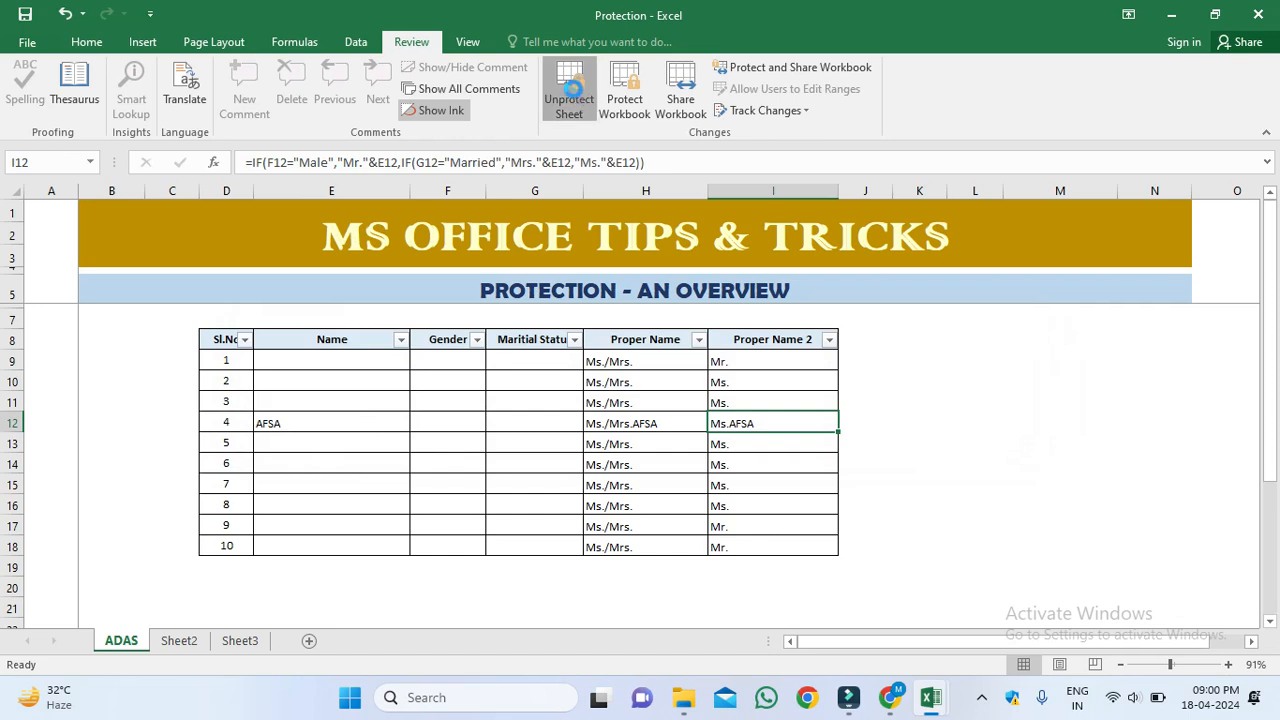
pyautogui.click(312, 429)
pyautogui.press('Delete')
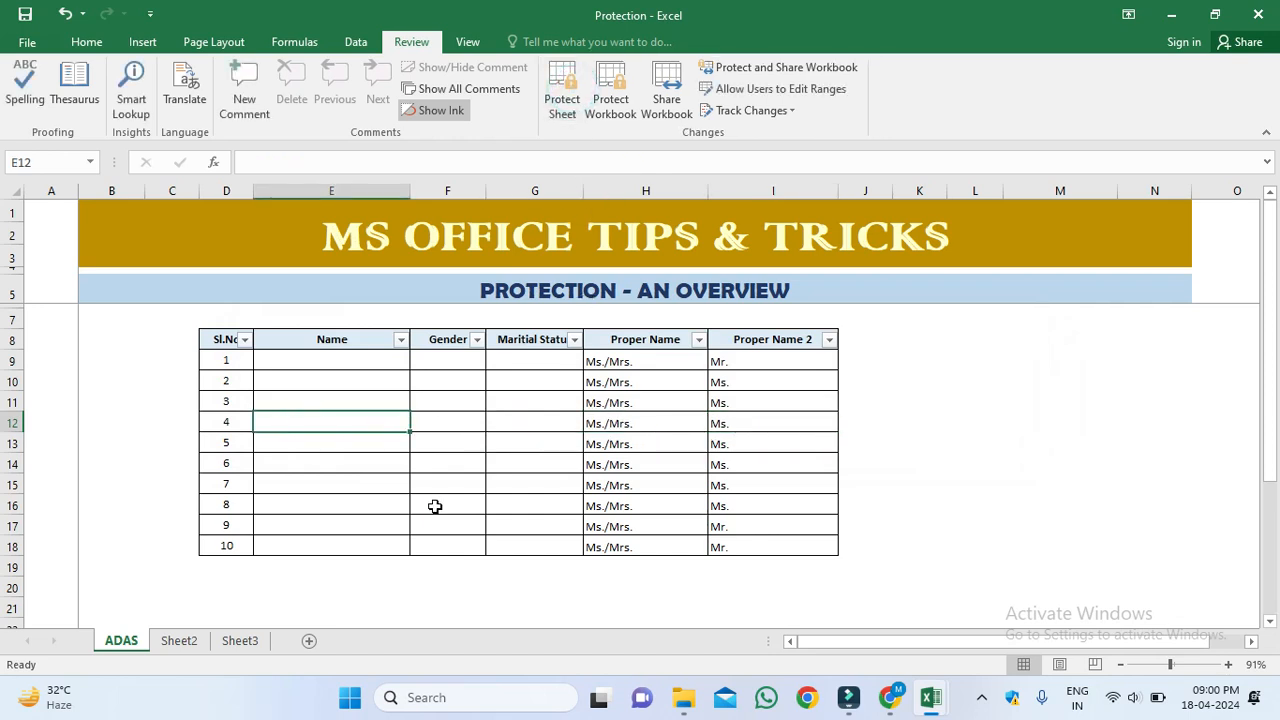
# Step: Check the title formula in H10, then select header row D8:I8 (Sl.No to Proper Name 2)
pyautogui.click(641, 382)
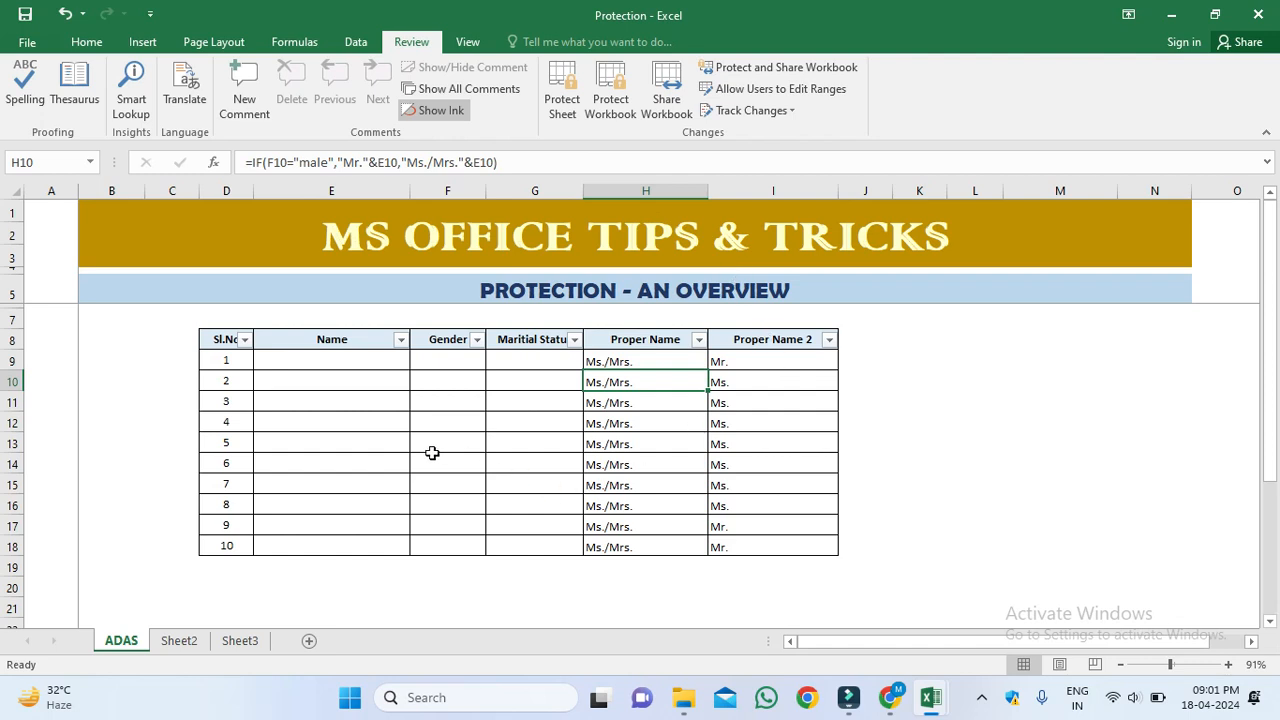
pyautogui.moveTo(214, 338); pyautogui.dragTo(788, 341)
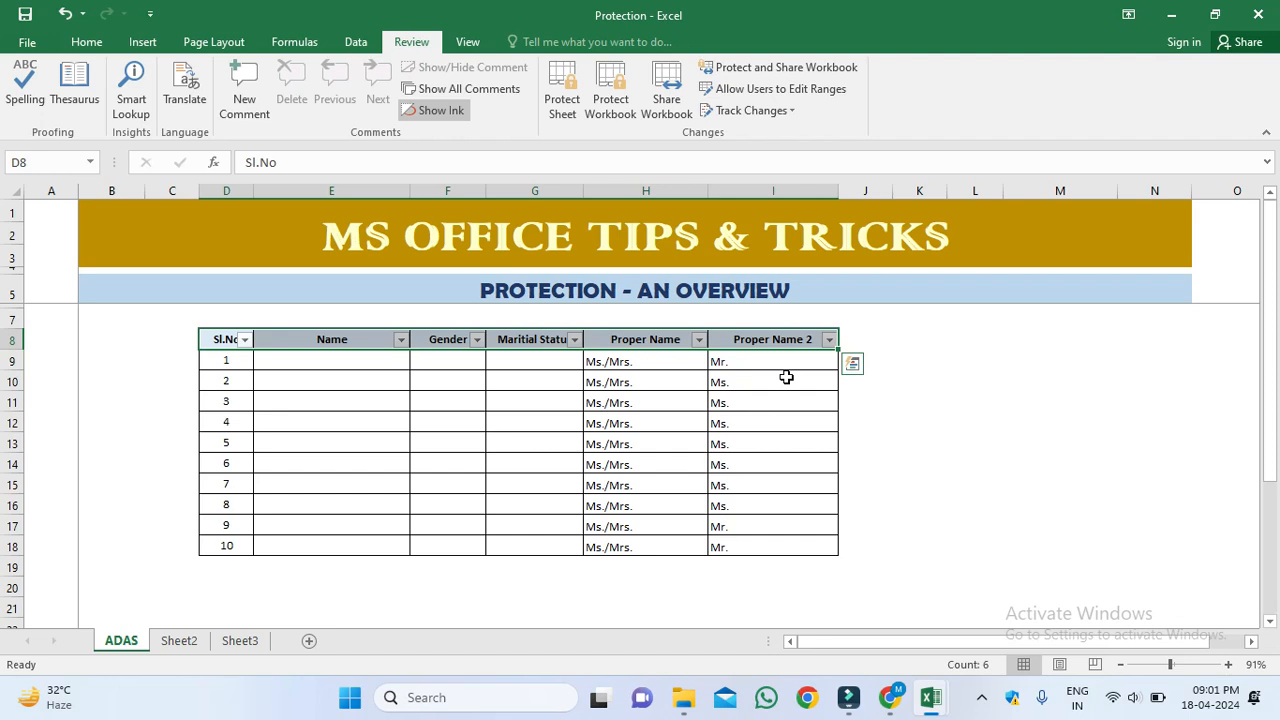